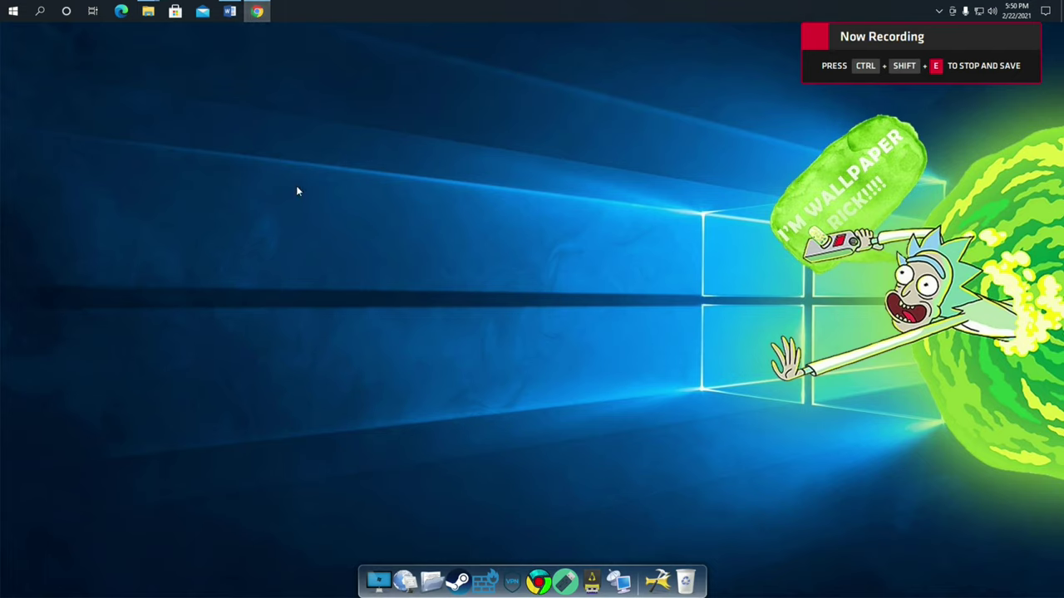
# Reopen the recently closed CPE510 page at 192.168.1.124 with the browser window maximized
pyautogui.rightClick(258, 11)
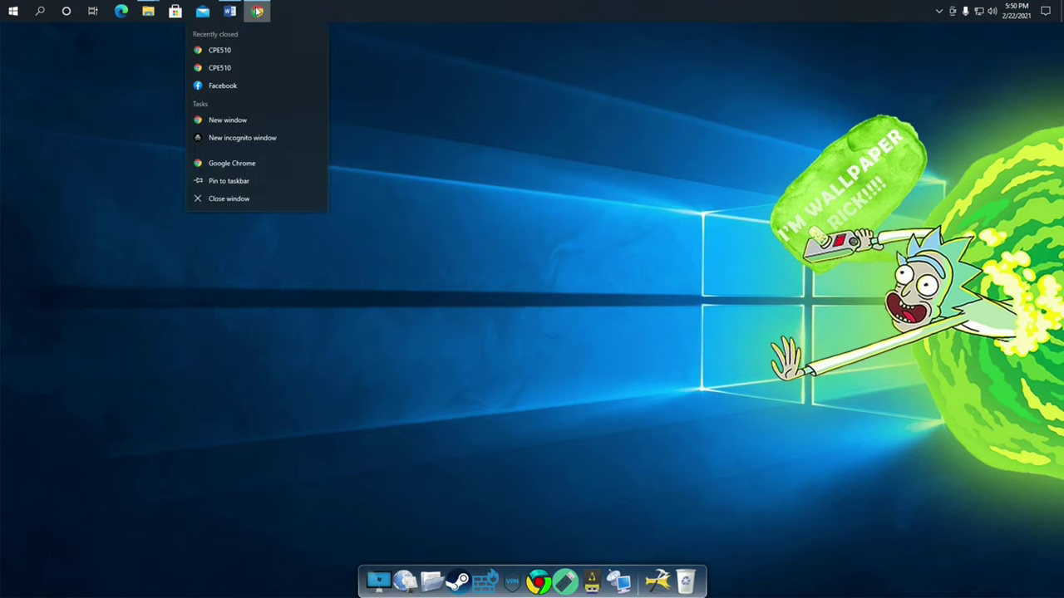
pyautogui.click(234, 54)
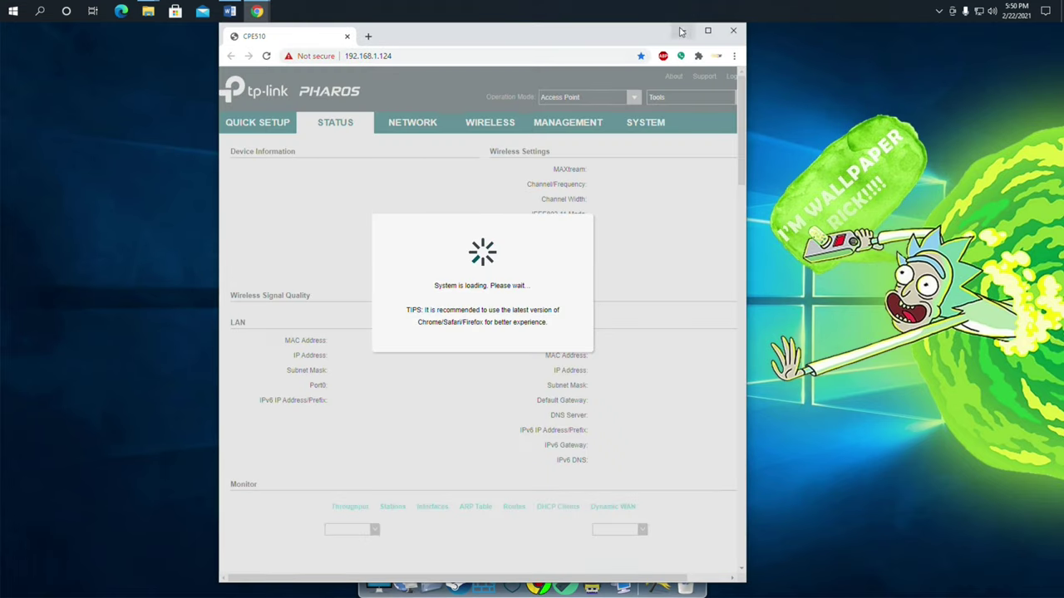
pyautogui.click(707, 31)
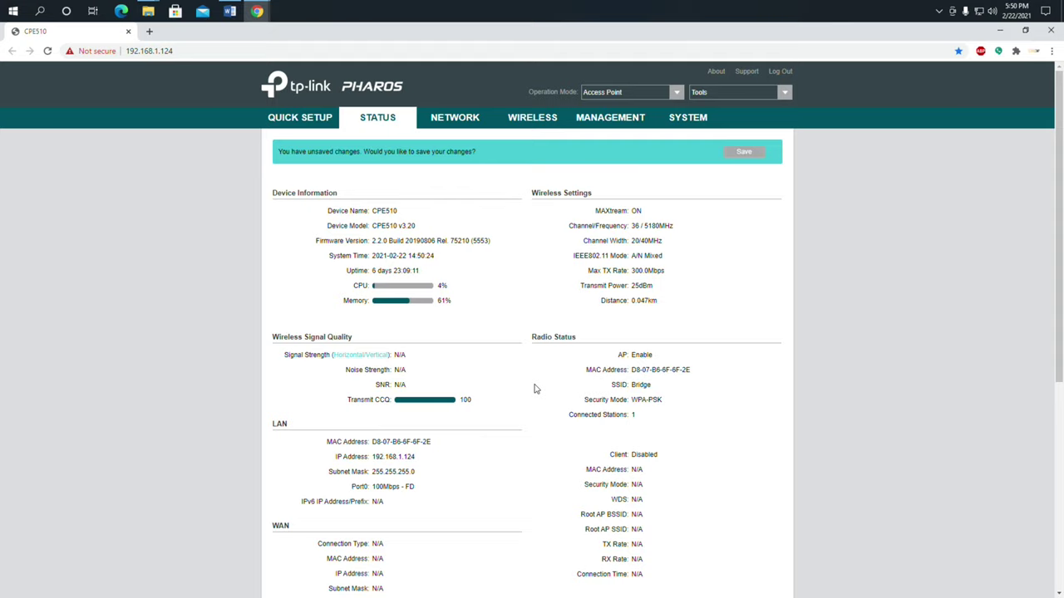
# Look over the Quick Setup and Wireless pages, ending back on the Status overview
pyautogui.scroll(-3, 531, 396)
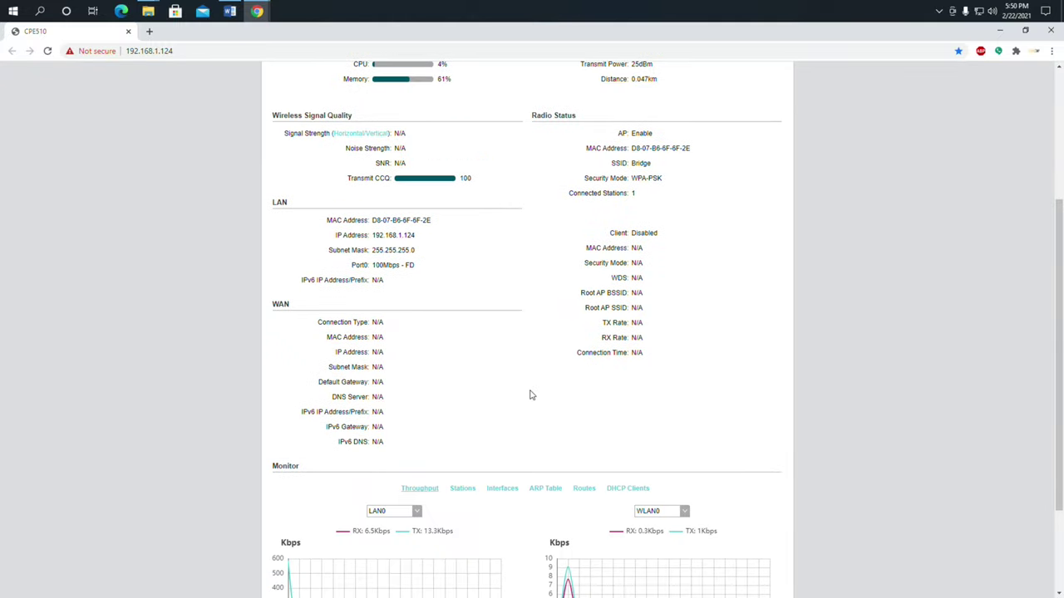
pyautogui.scroll(2, 532, 396)
pyautogui.scroll(1, 532, 396)
pyautogui.click(327, 121)
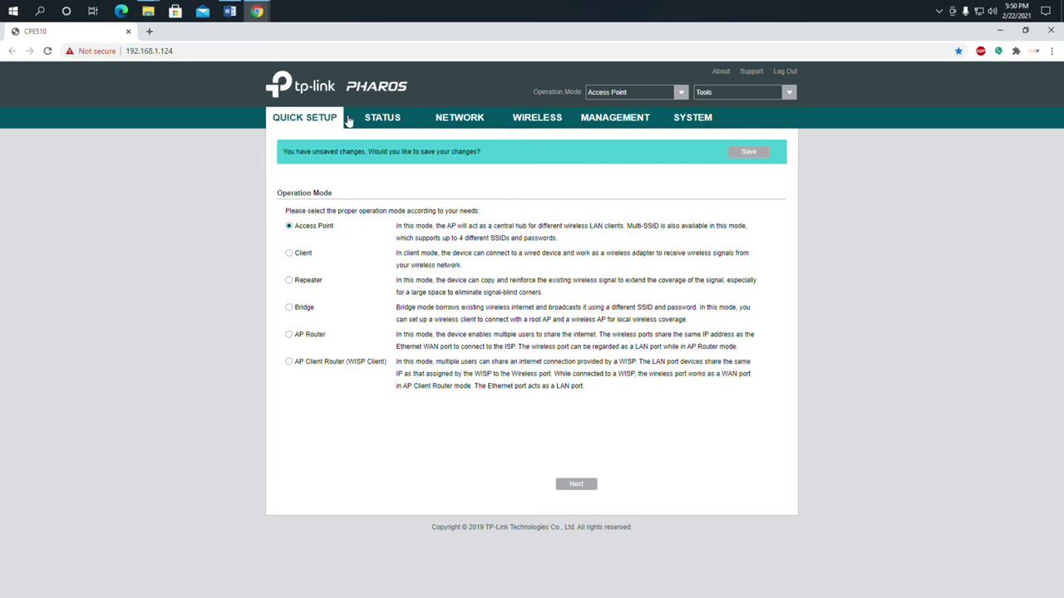
pyautogui.click(380, 118)
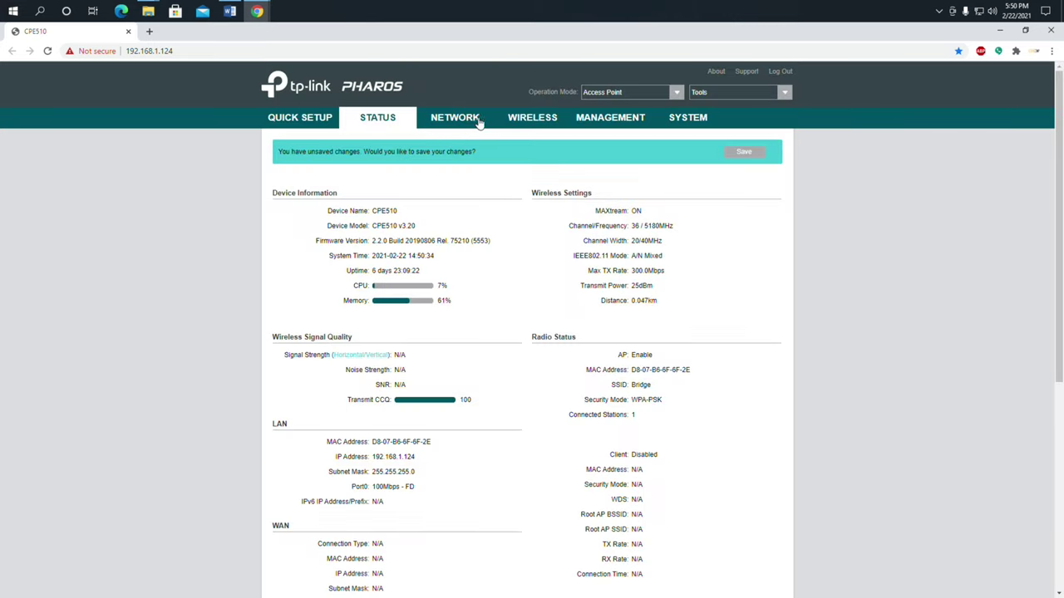
pyautogui.click(530, 122)
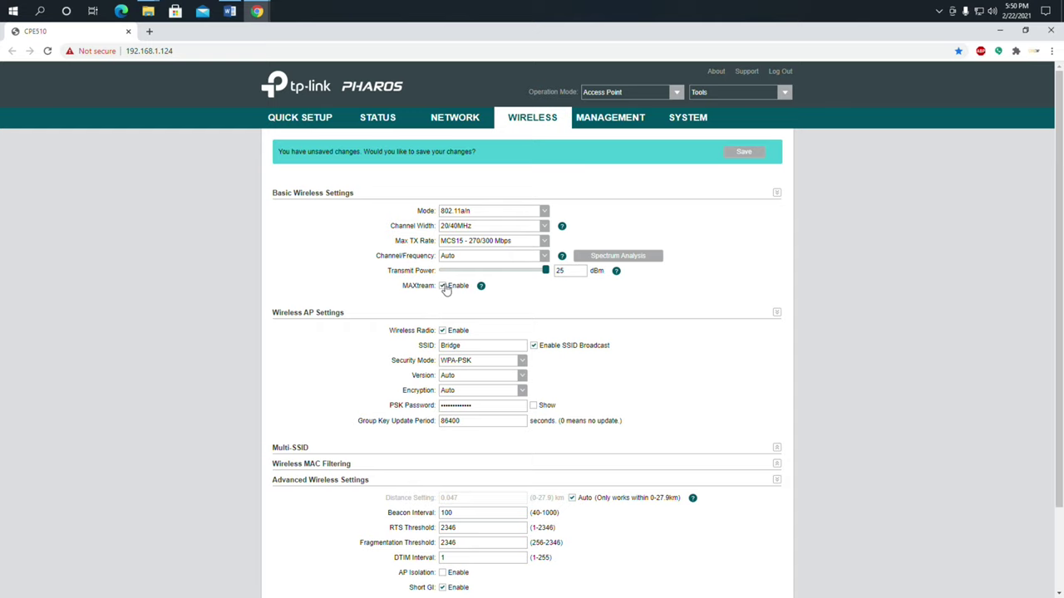
pyautogui.click(384, 123)
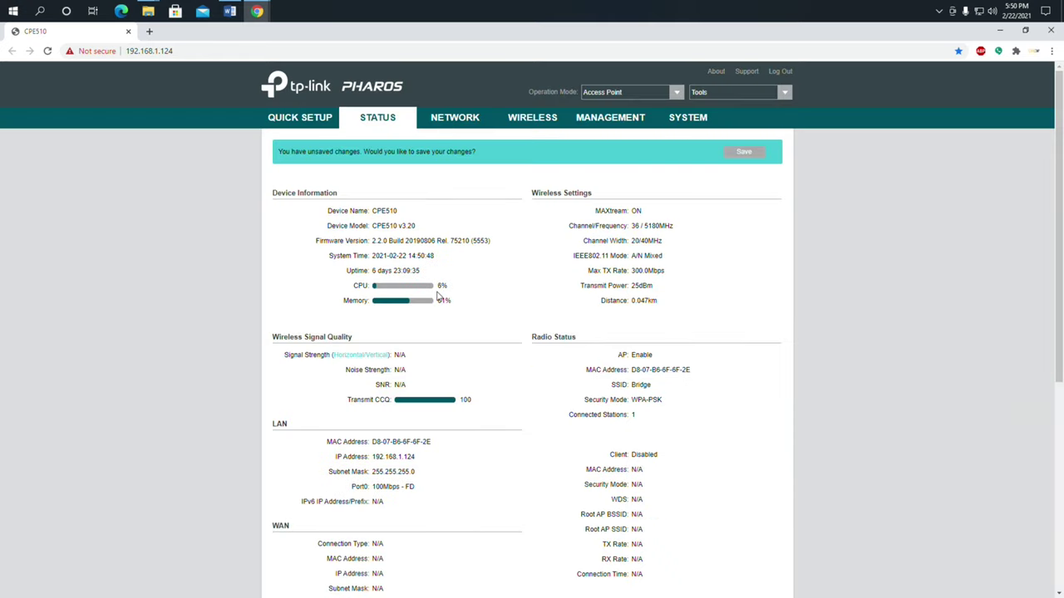
pyautogui.scroll(-2, 438, 295)
pyautogui.scroll(-2, 430, 318)
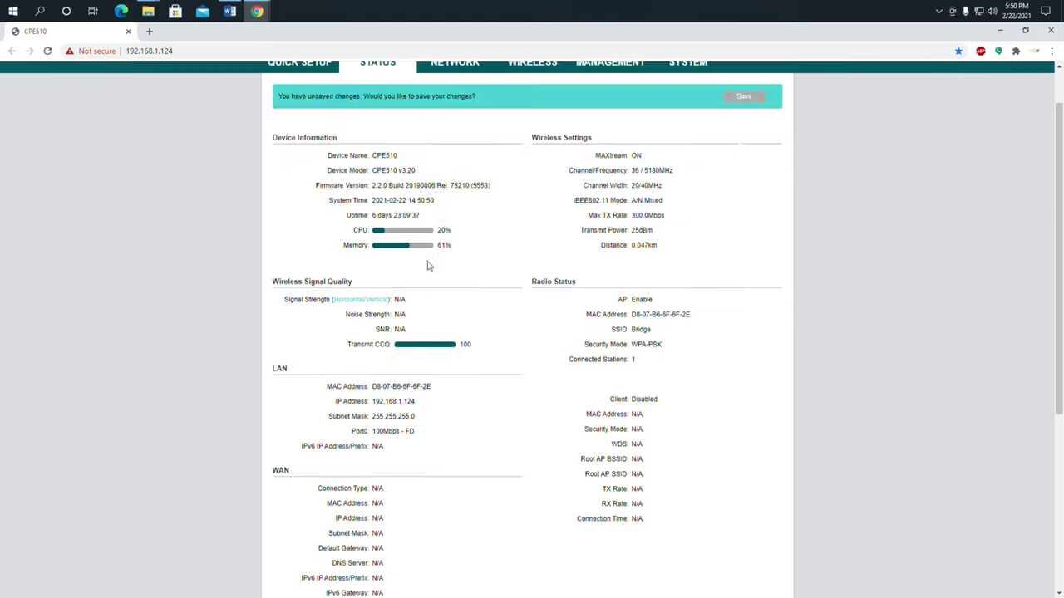
pyautogui.scroll(3, 462, 420)
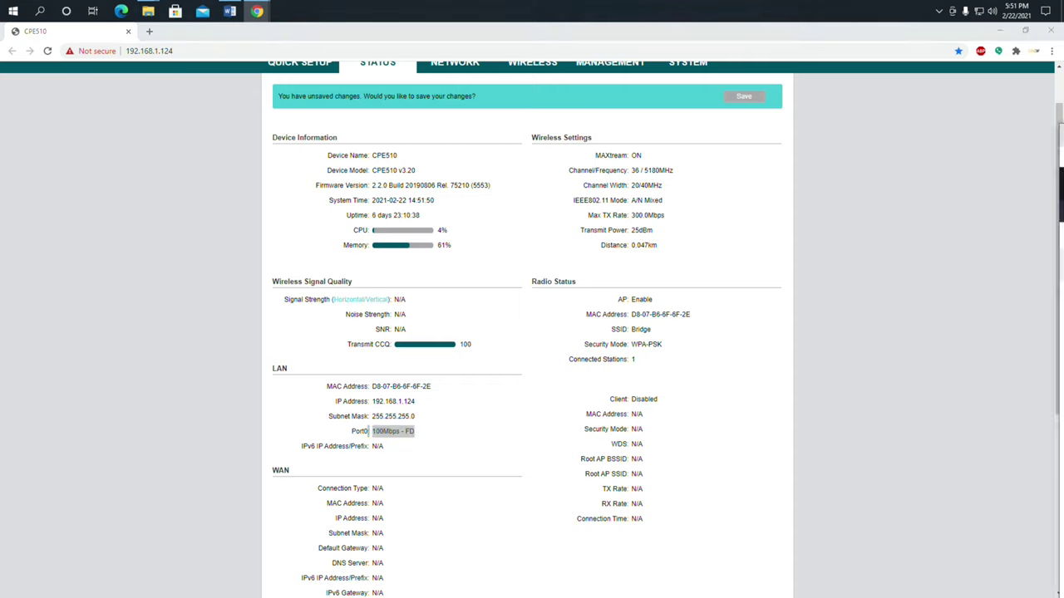
pyautogui.hotkey('alt', 'Tab')
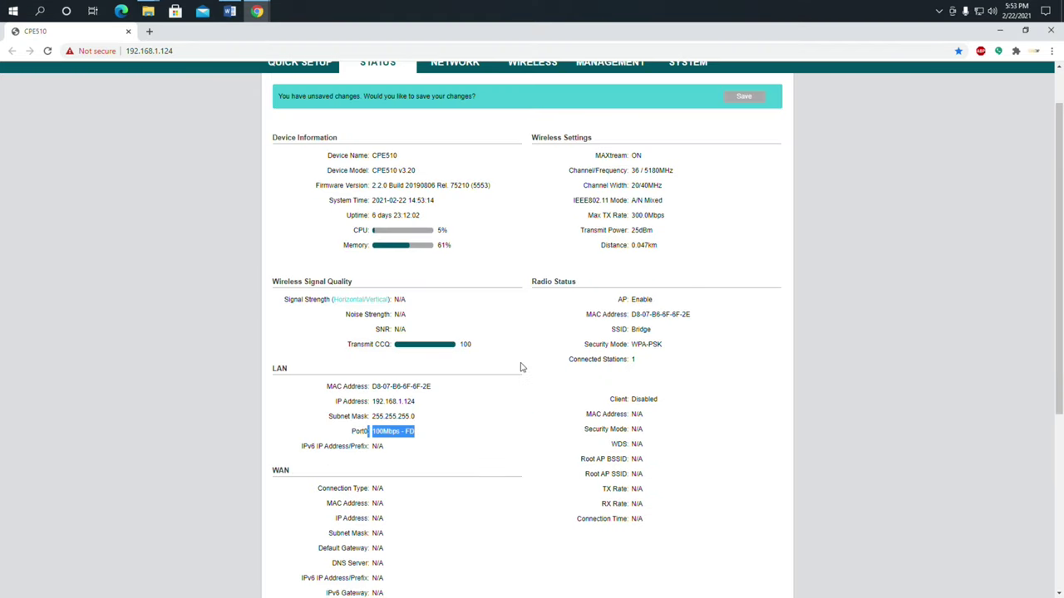
pyautogui.scroll(1, 524, 364)
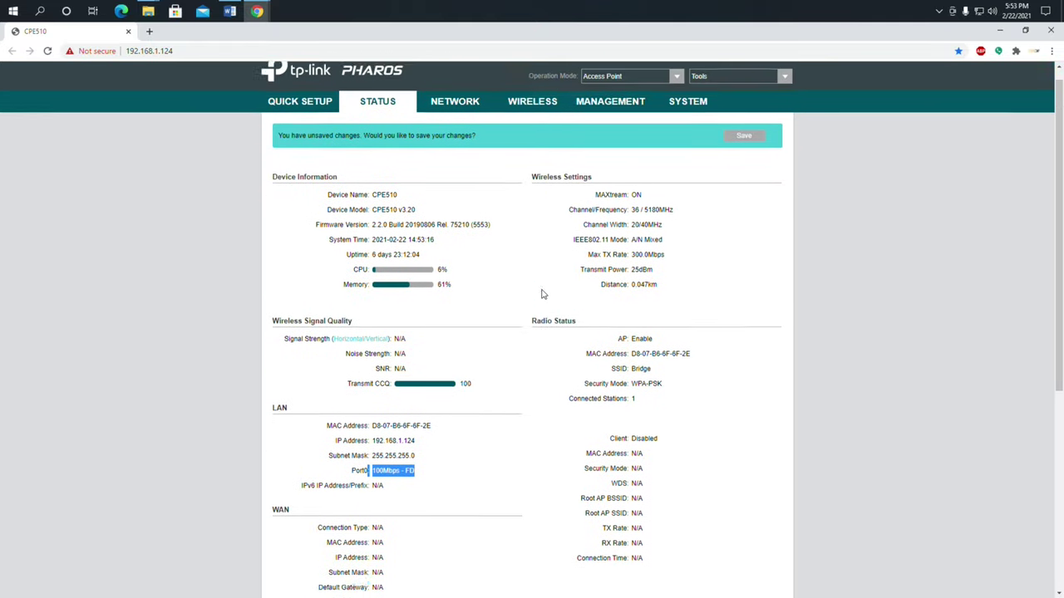
# Review the Network LAN settings, expanding IP & MAC Binding and Management VLAN
pyautogui.click(463, 123)
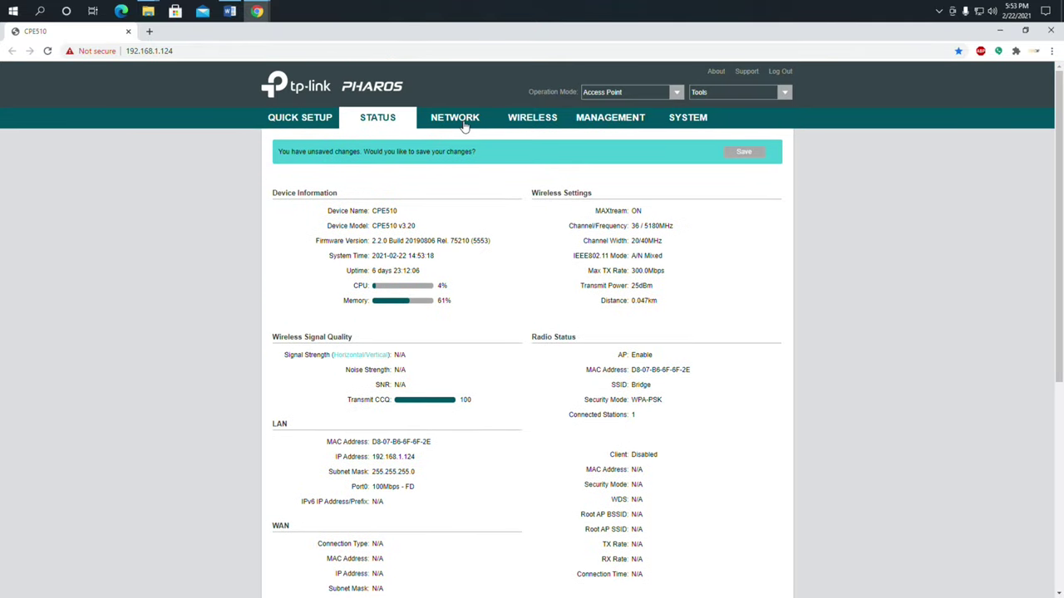
pyautogui.click(537, 122)
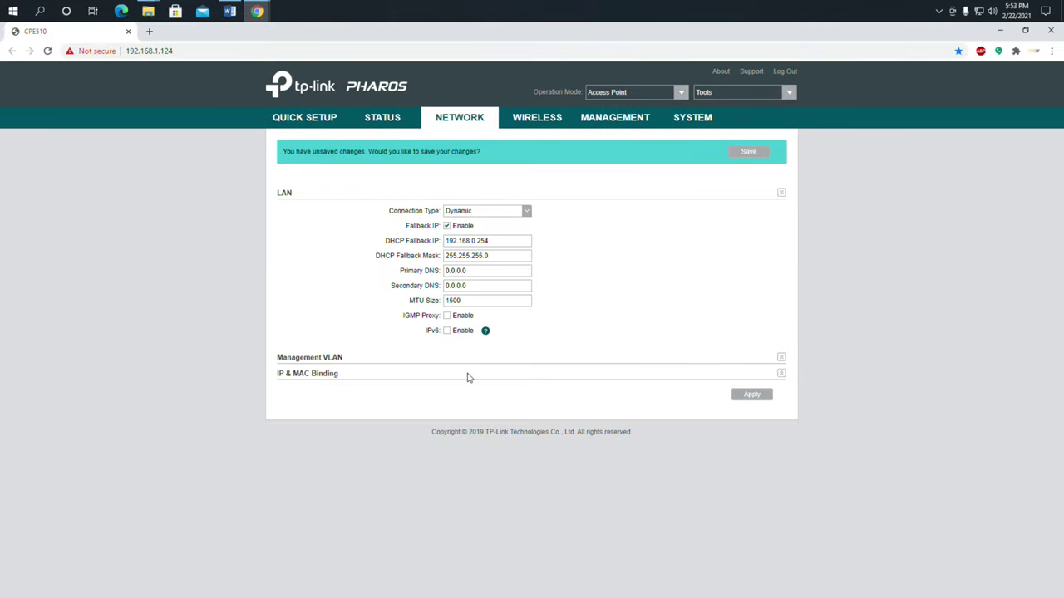
pyautogui.click(781, 374)
pyautogui.click(781, 358)
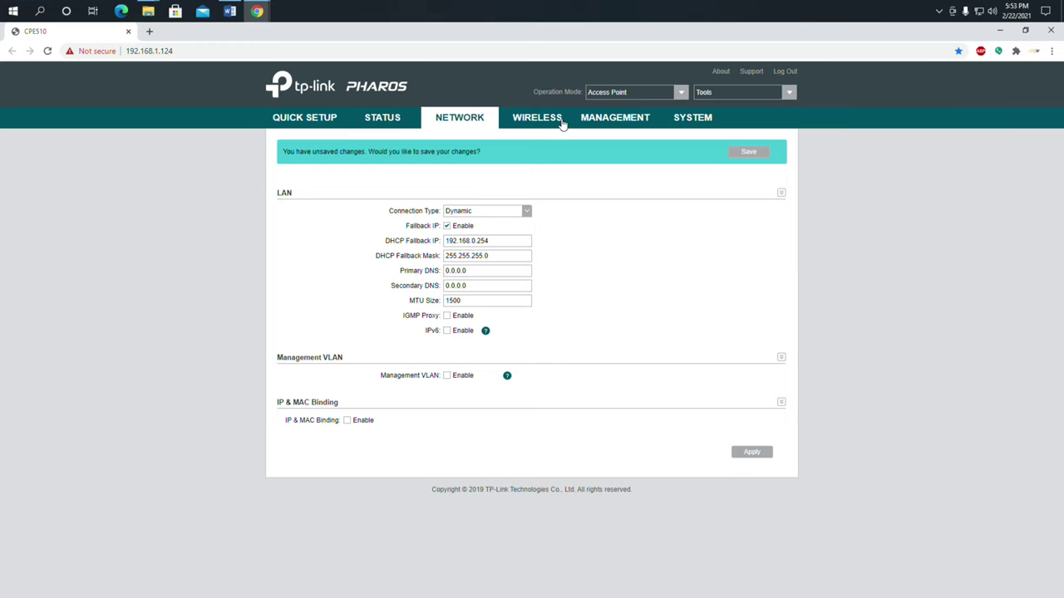
# Check the Management page, then load the House Link CPE at 192.168.1.191 in a new tab
pyautogui.click(615, 118)
pyautogui.click(787, 93)
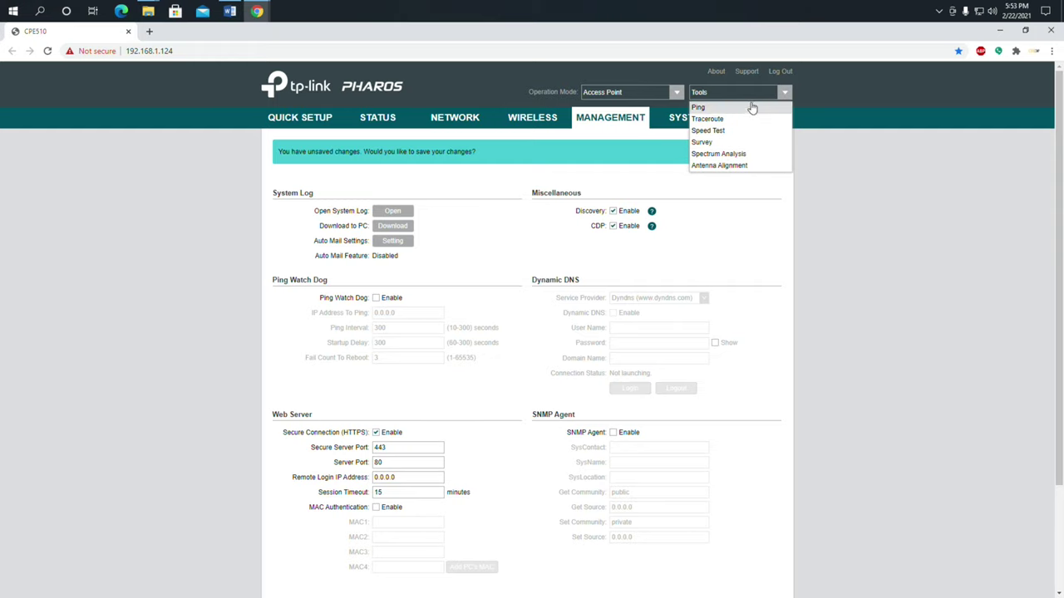
pyautogui.click(841, 89)
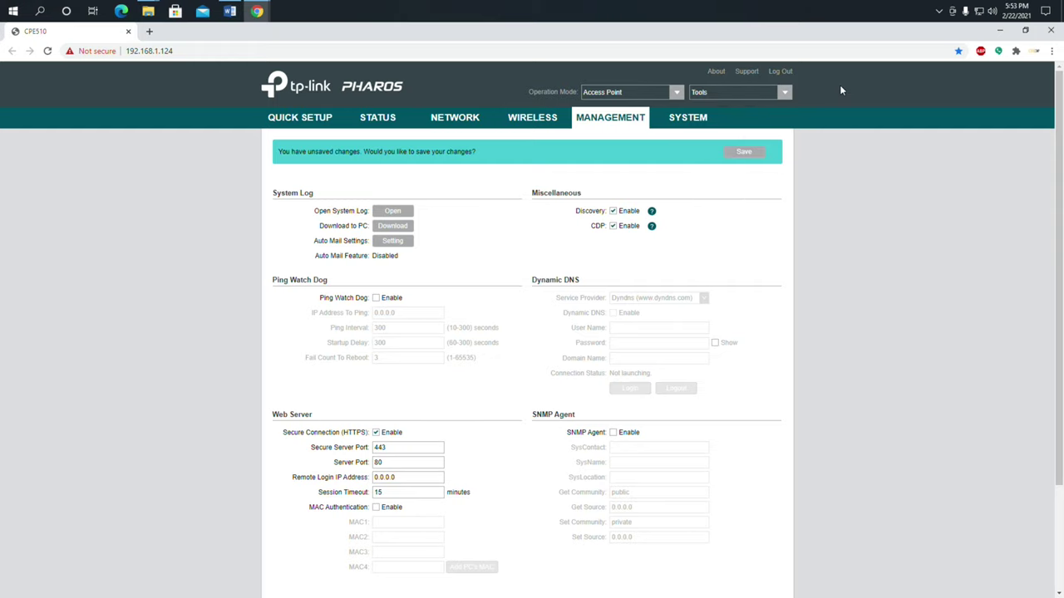
pyautogui.click(150, 32)
pyautogui.click(158, 68)
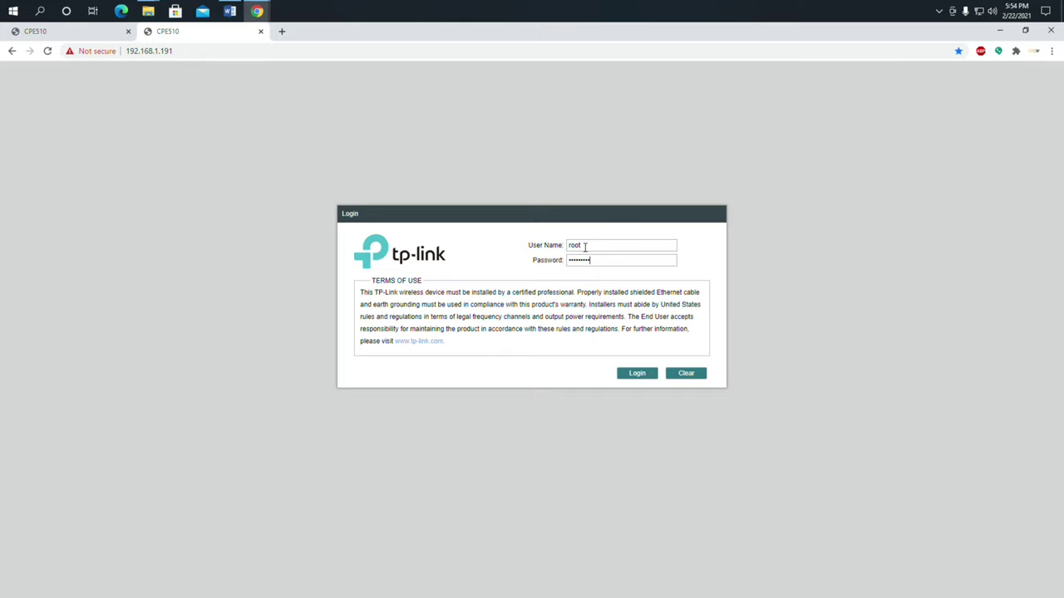
# Log in to the CPE at 192.168.1.191 and inspect its Client-mode Status page, marking the Port0 speed
pyautogui.press('Return')
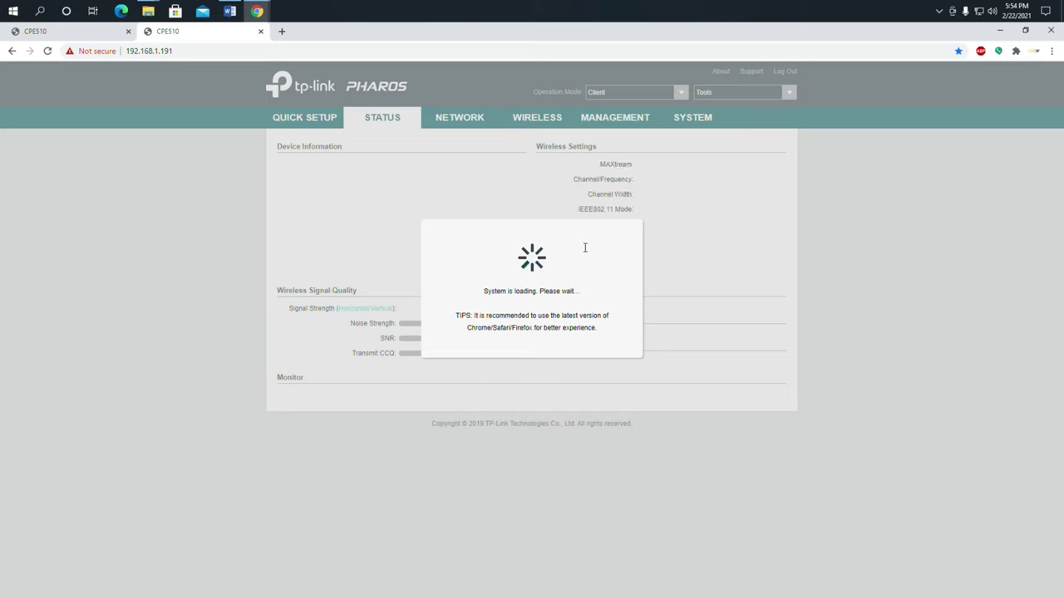
pyautogui.scroll(-3, 579, 343)
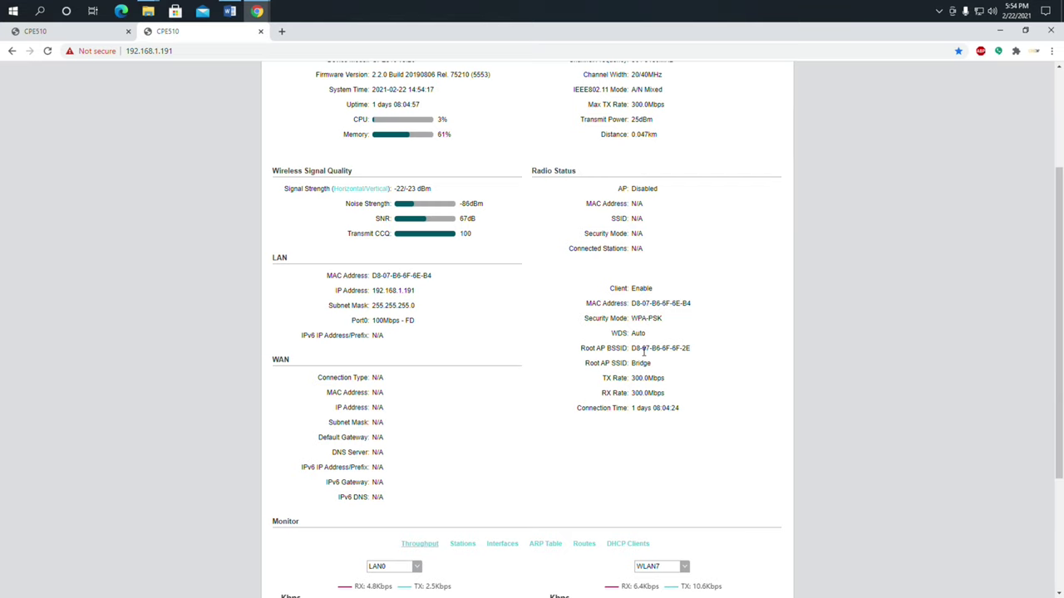
pyautogui.moveTo(426, 328); pyautogui.dragTo(383, 321)
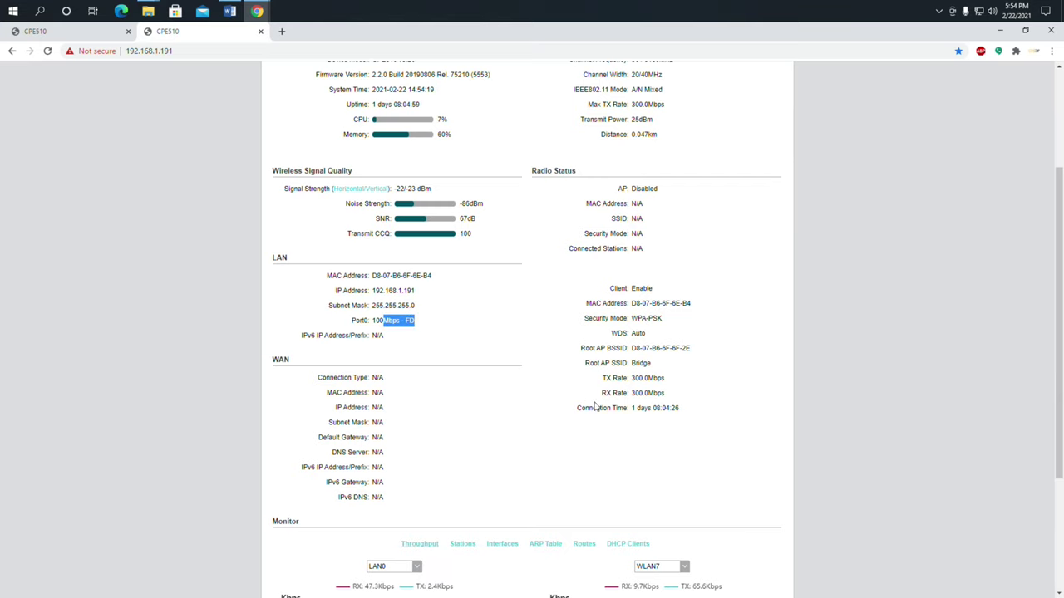
pyautogui.scroll(-1, 610, 406)
pyautogui.scroll(3, 610, 406)
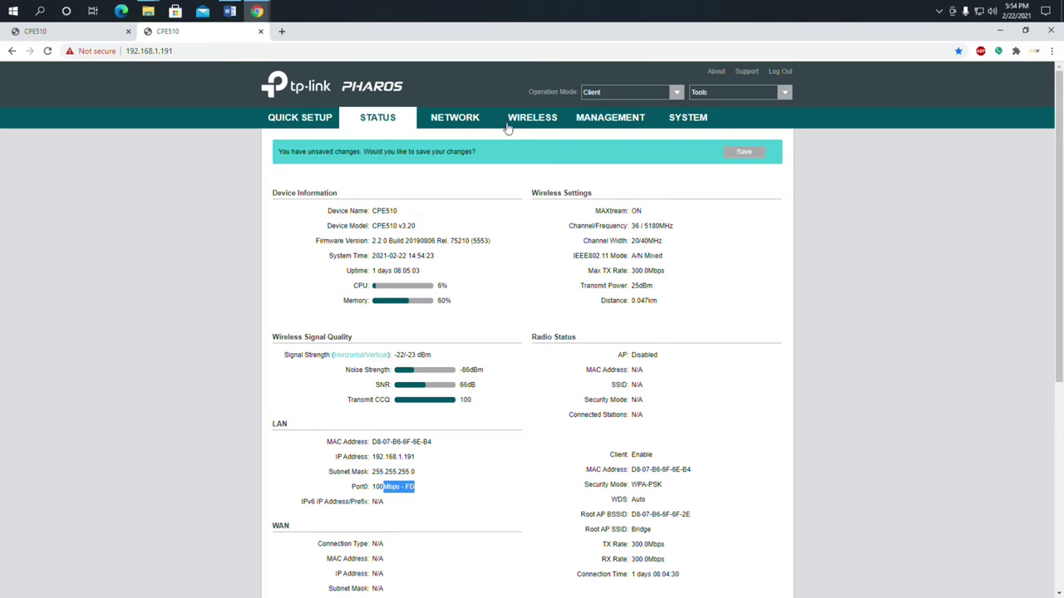
# Review the Network and Wireless pages, then select Client mode on the Quick Setup Operation Mode page
pyautogui.click(476, 121)
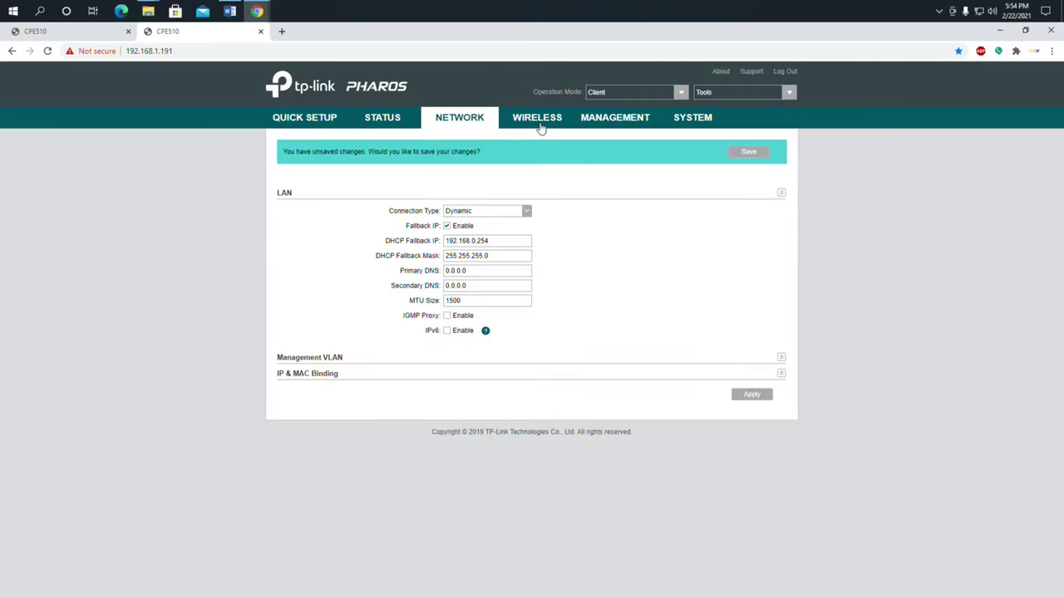
pyautogui.click(545, 125)
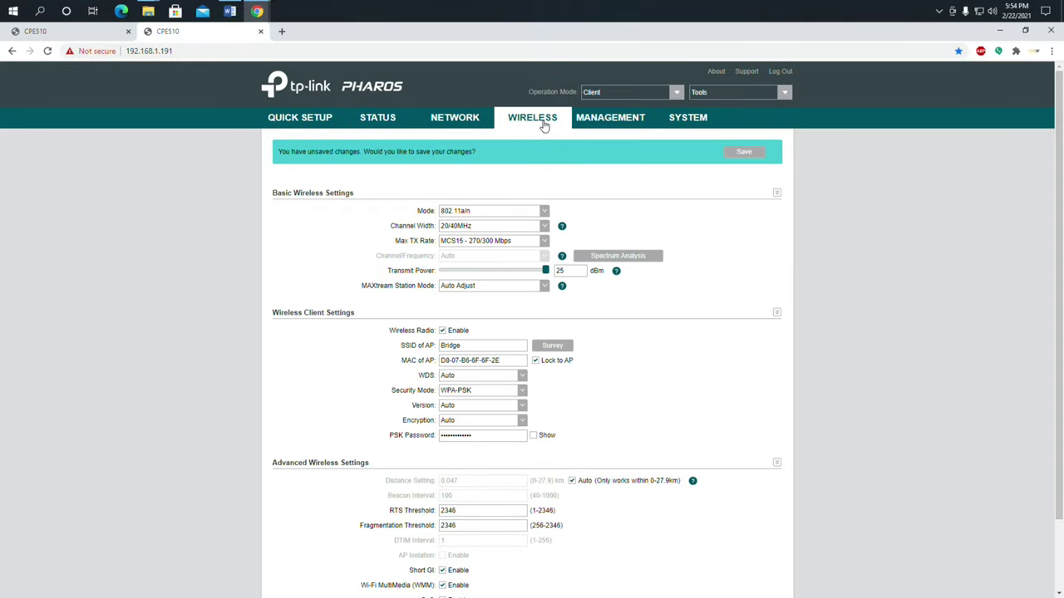
pyautogui.scroll(-1, 604, 230)
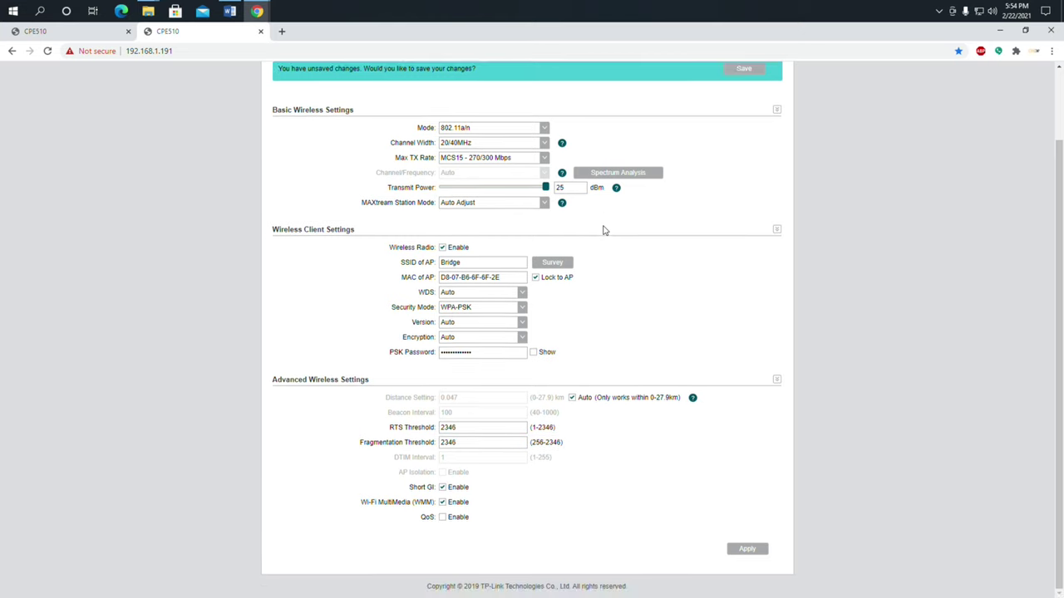
pyautogui.scroll(1, 604, 230)
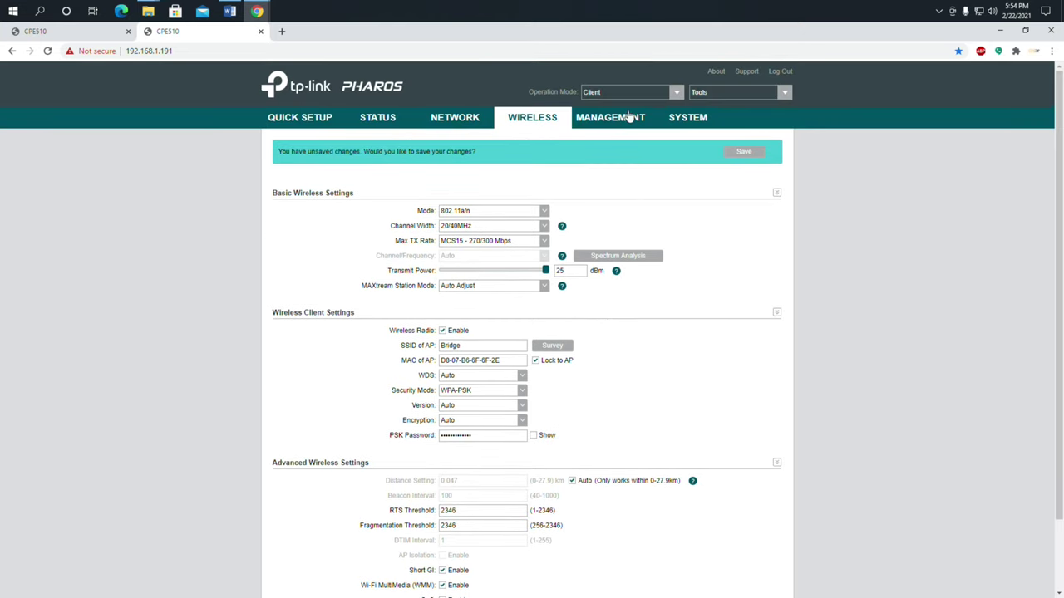
pyautogui.click(387, 122)
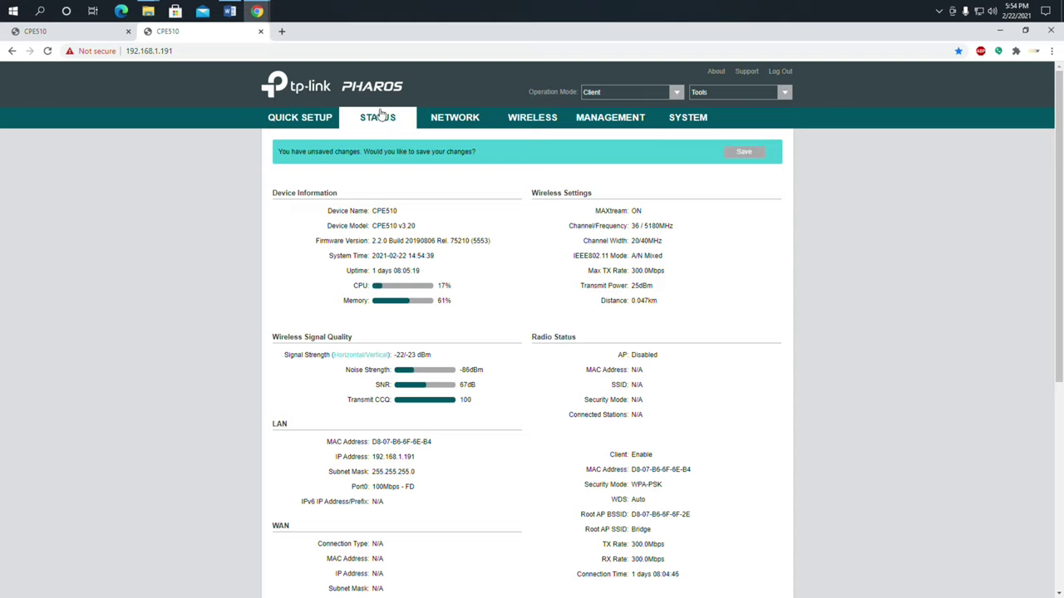
pyautogui.click(300, 118)
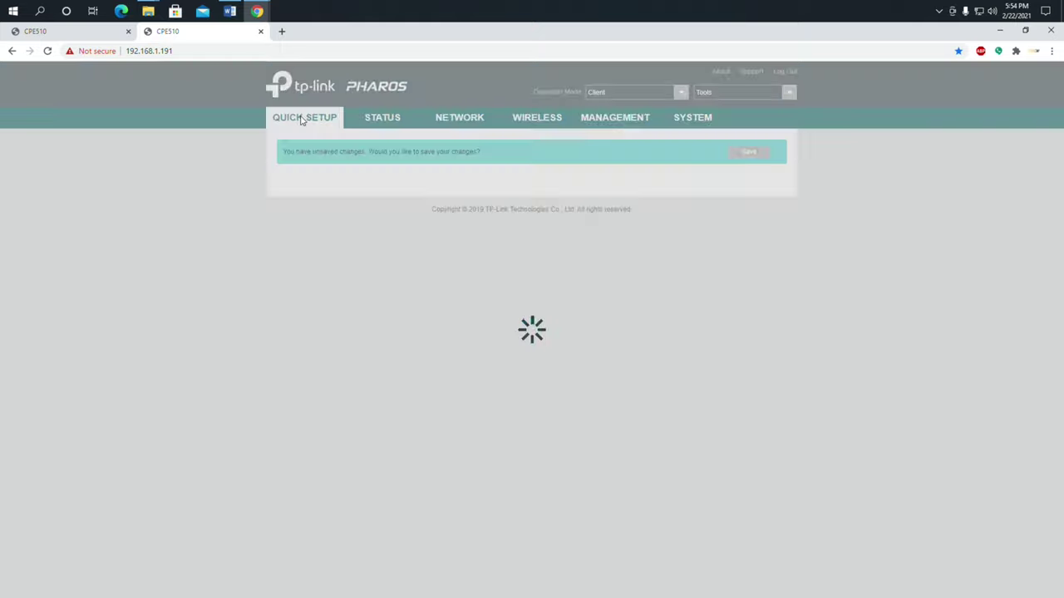
pyautogui.click(324, 246)
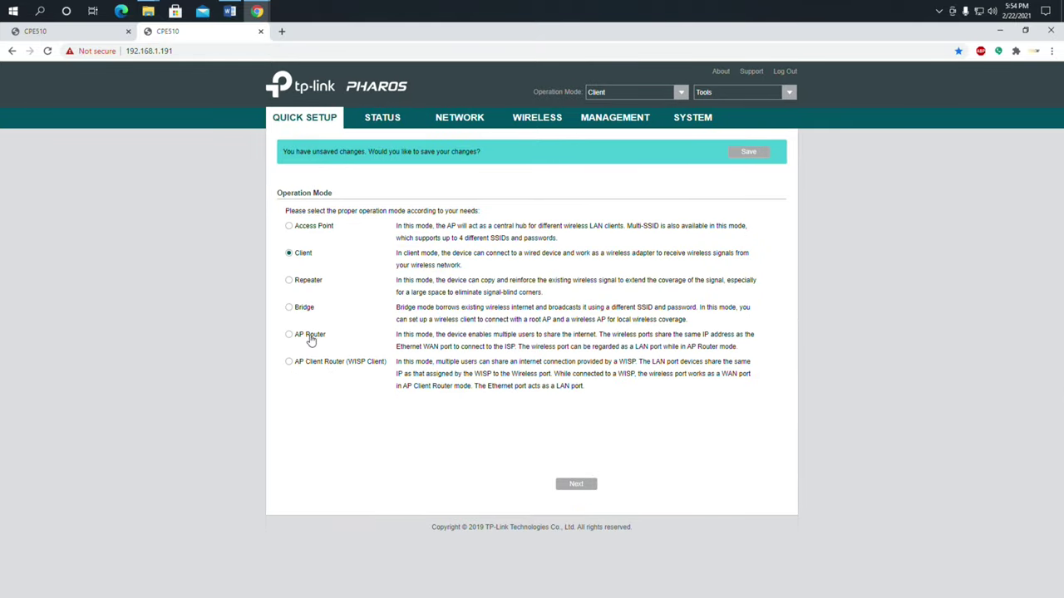
# Open the ClearOS gateway login in a new tab and sign in as root
pyautogui.hotkey('ctrl', 't')
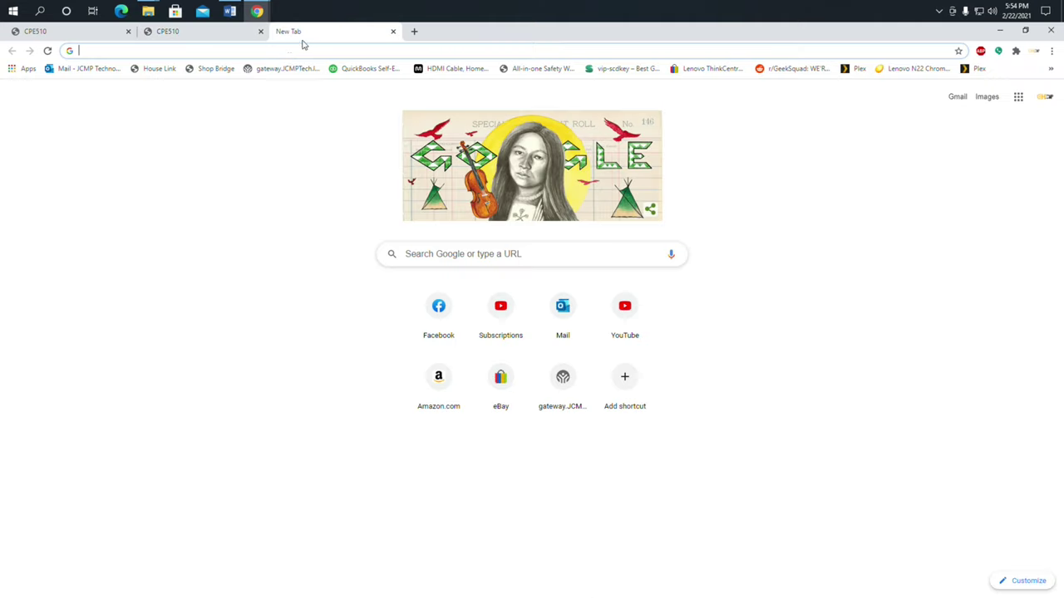
pyautogui.click(285, 70)
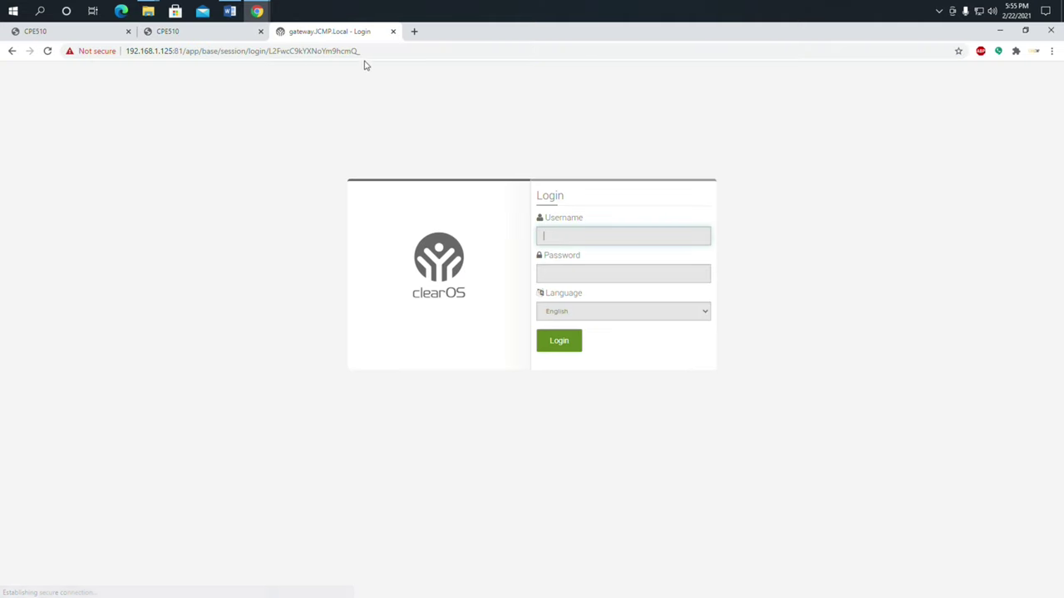
pyautogui.write('root')
pyautogui.press('Tab')
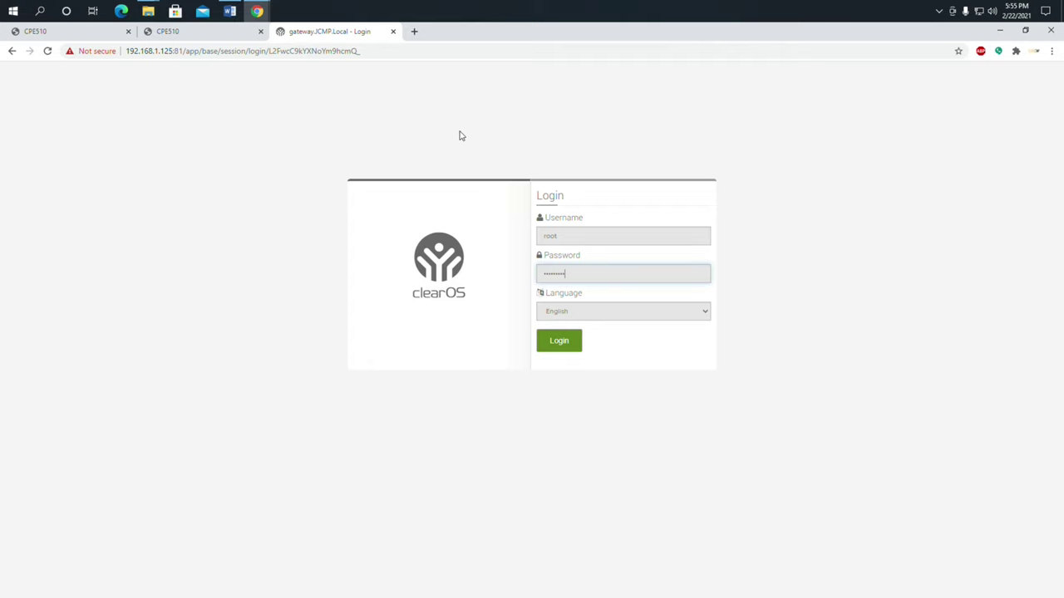
pyautogui.press('Return')
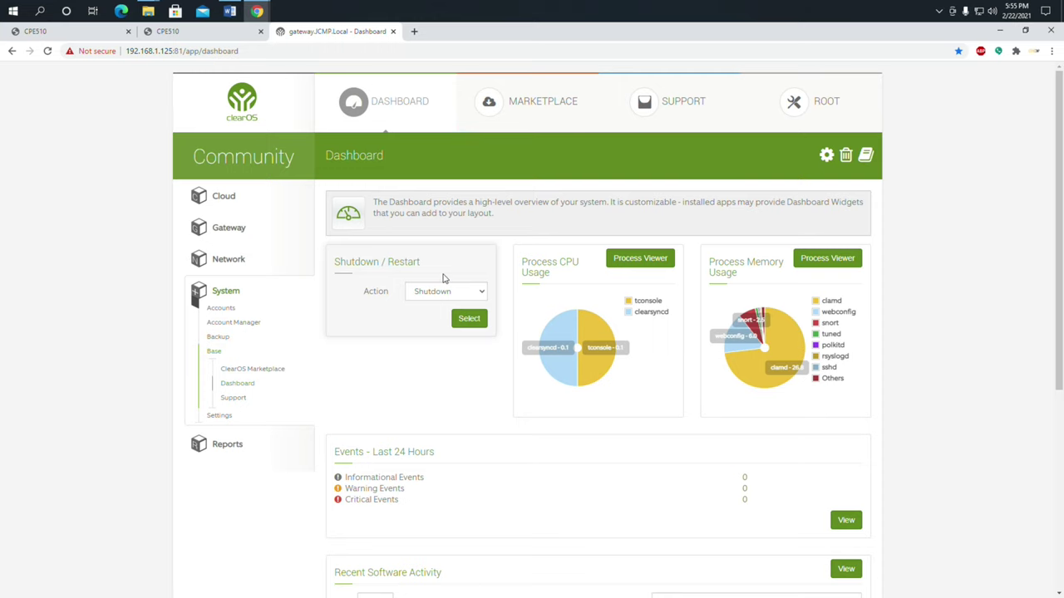
# Expand the Gateway and Network sidebar sections and open Network Settings > IP Settings
pyautogui.scroll(-3, 441, 278)
pyautogui.scroll(3, 435, 276)
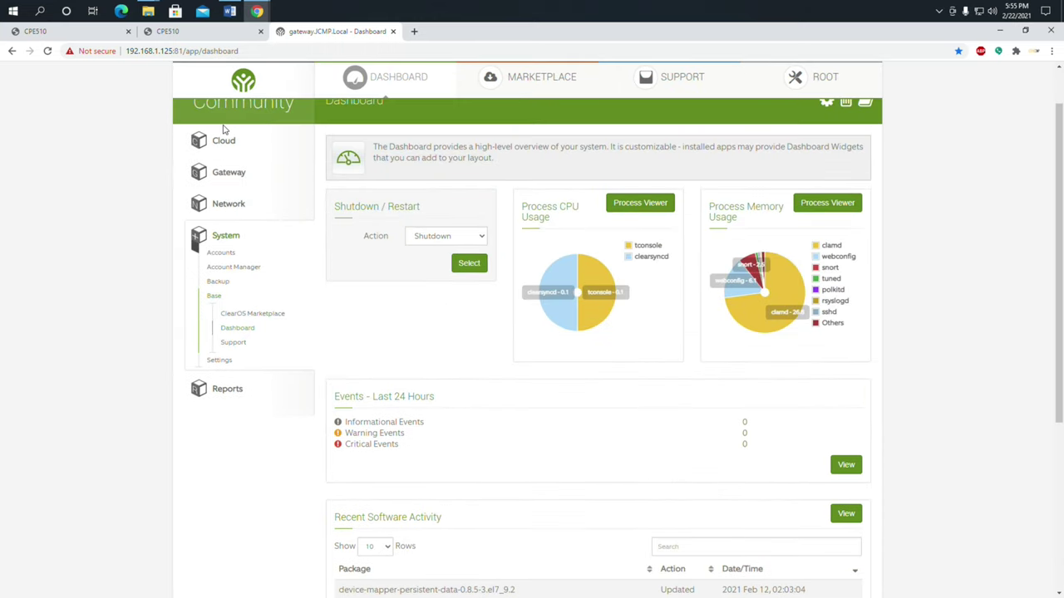
pyautogui.click(228, 173)
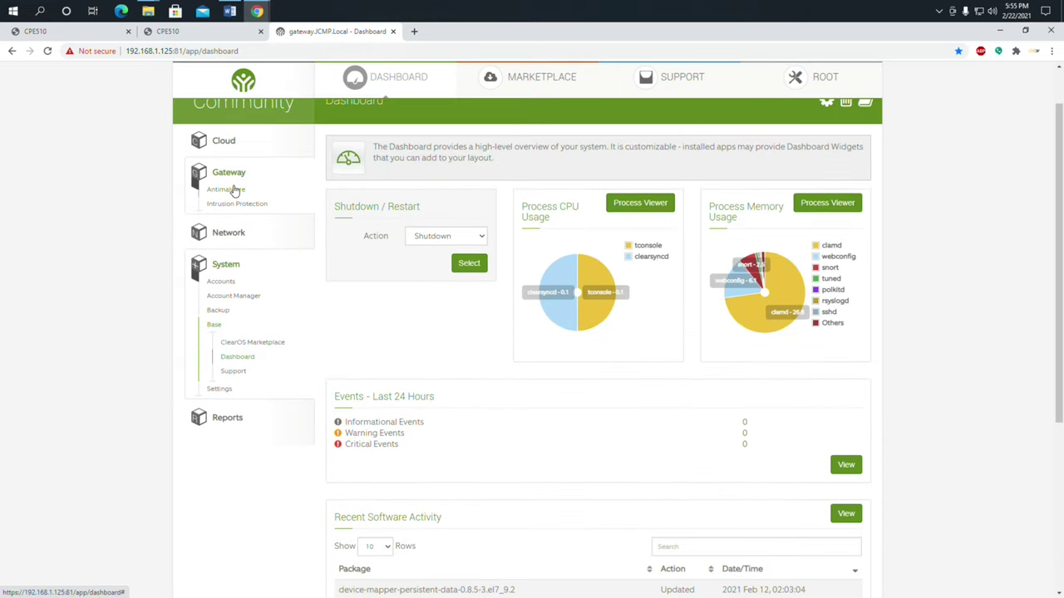
pyautogui.click(234, 191)
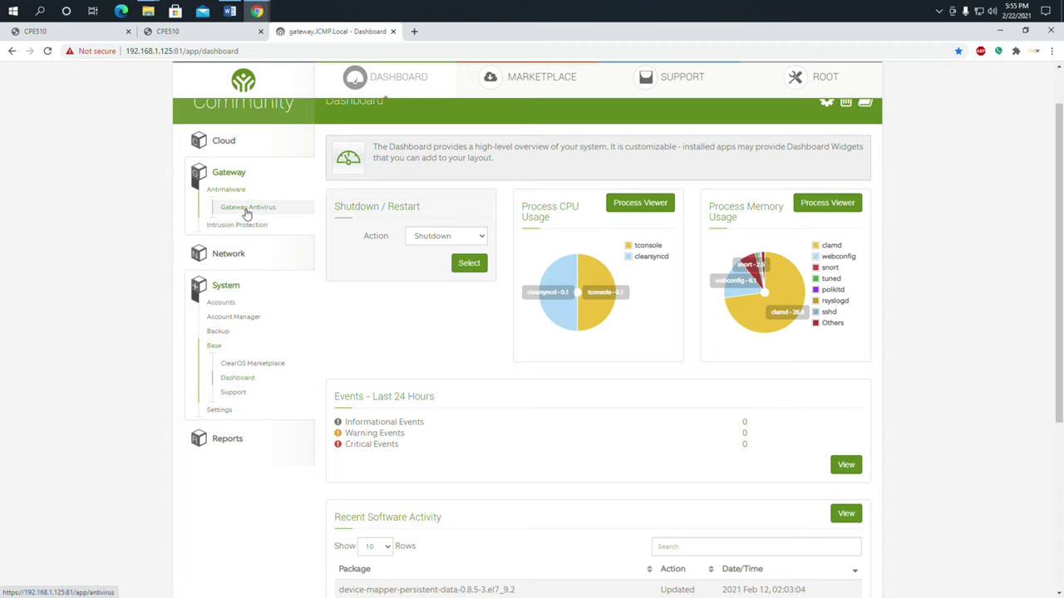
pyautogui.click(246, 228)
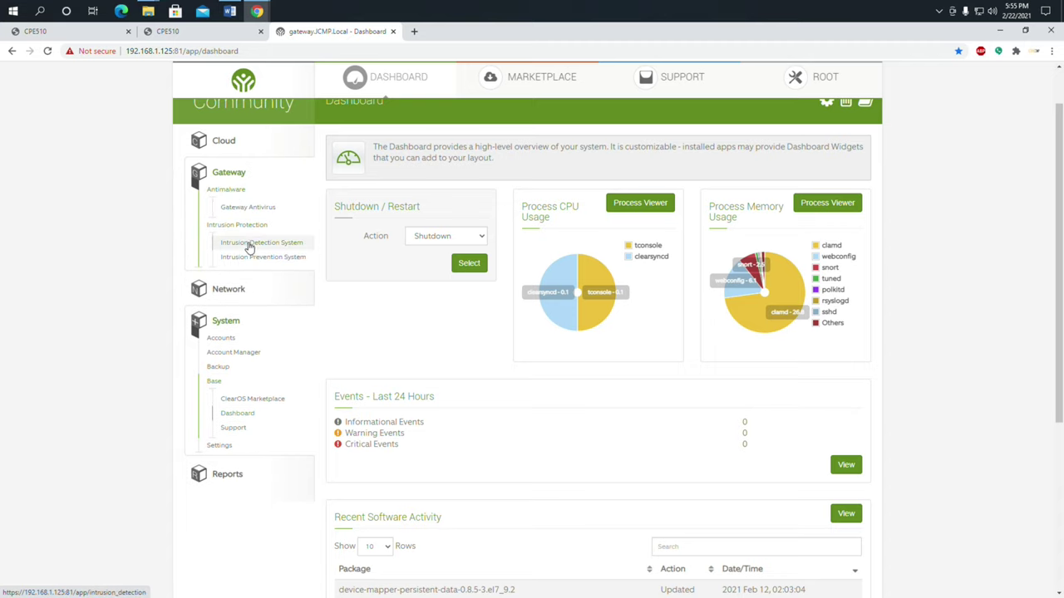
pyautogui.click(227, 298)
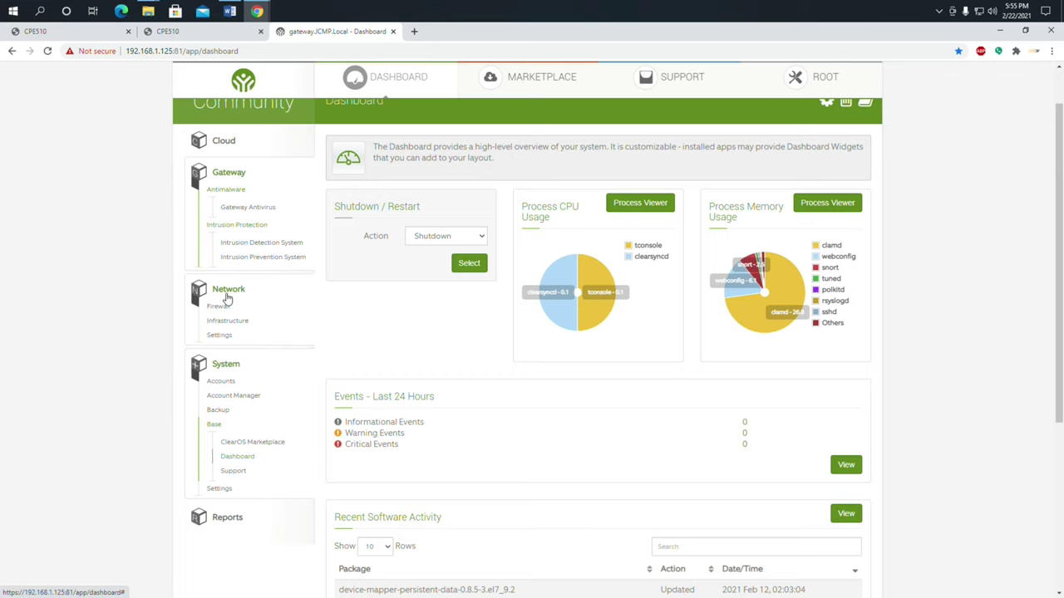
pyautogui.scroll(-2, 262, 324)
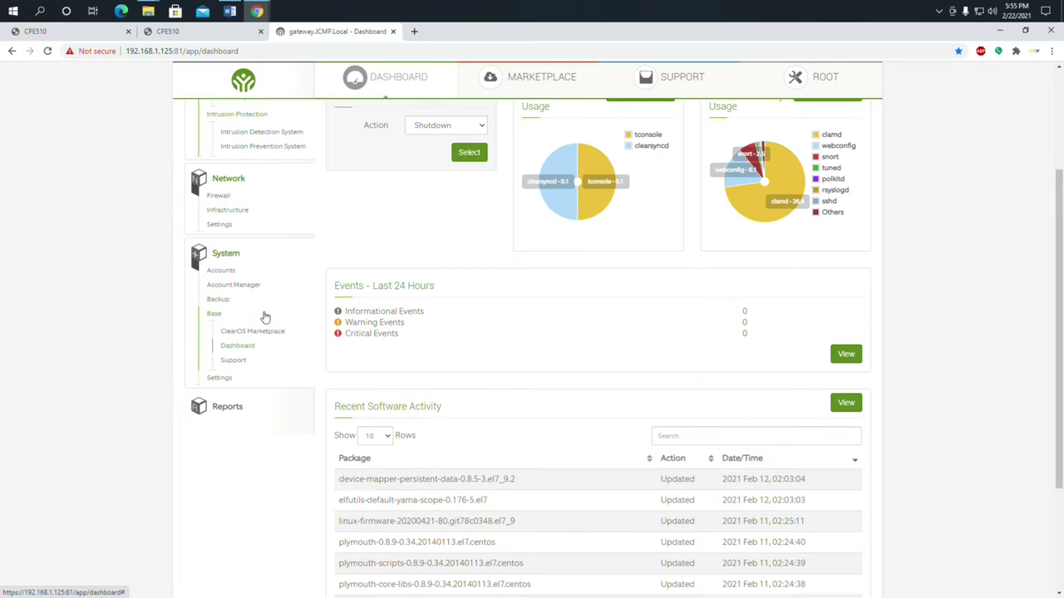
pyautogui.click(222, 226)
pyautogui.click(235, 240)
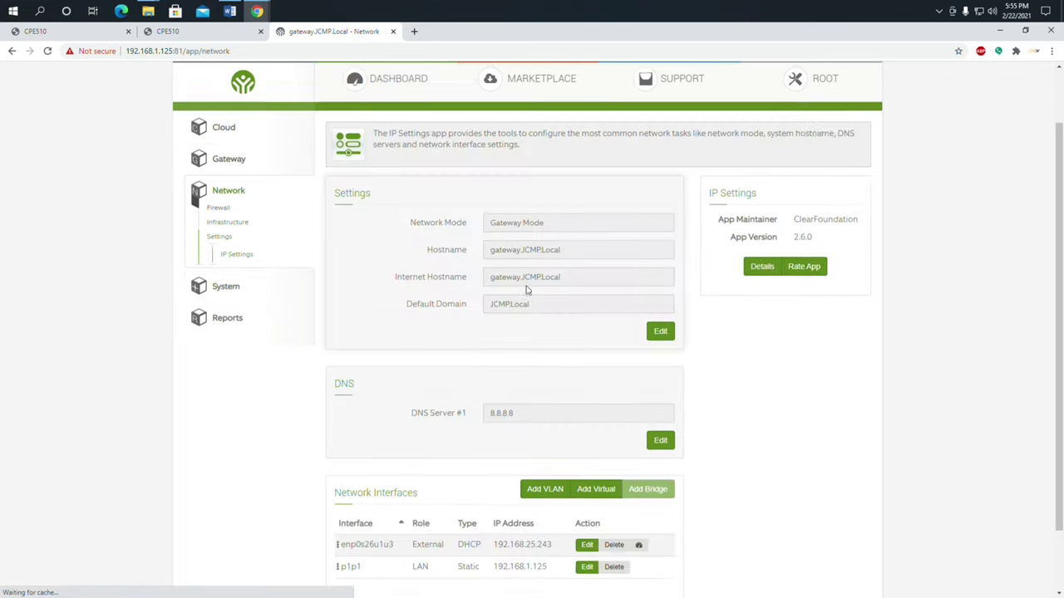
# Run a speed test on the external interface (116.197 ms ping, 6350/2210 kb/s) and close it unsaved
pyautogui.scroll(-3, 573, 332)
pyautogui.click(640, 471)
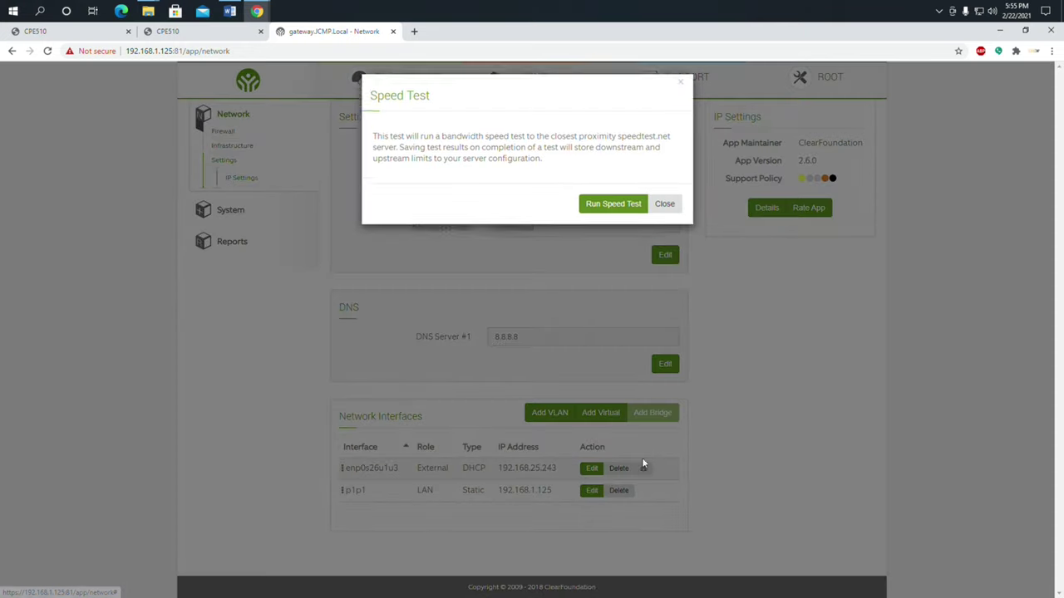
pyautogui.click(628, 223)
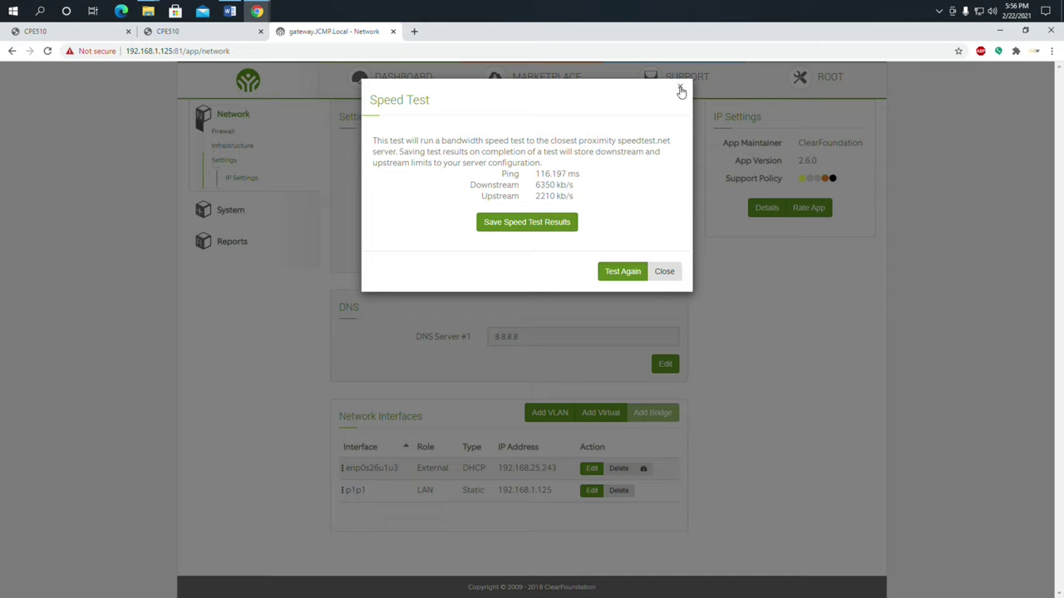
pyautogui.click(681, 91)
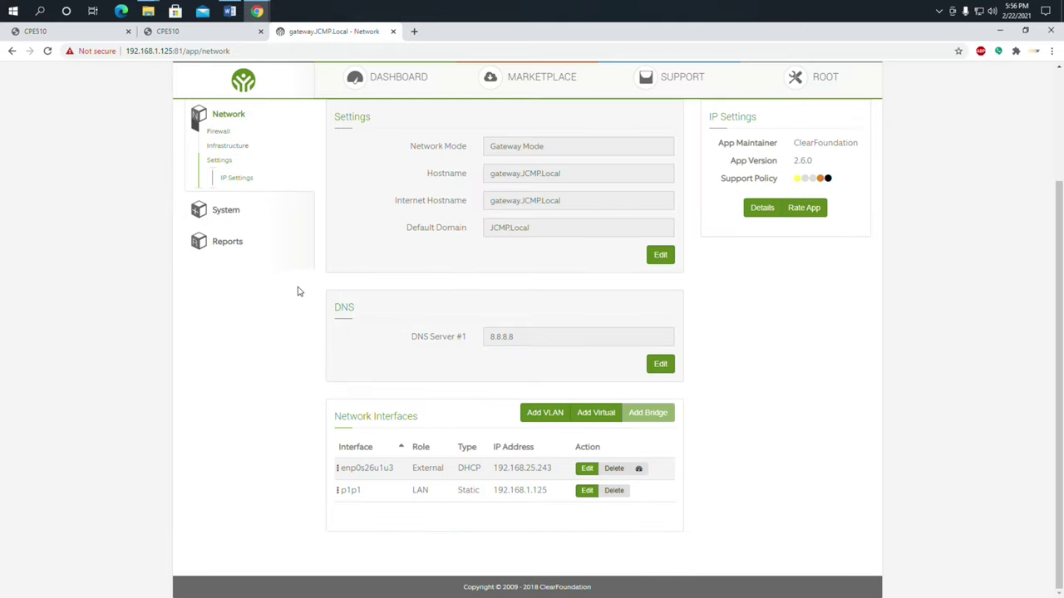
# Bring up the ClearOS Marketplace app listing
pyautogui.scroll(2, 299, 293)
pyautogui.scroll(-2, 297, 306)
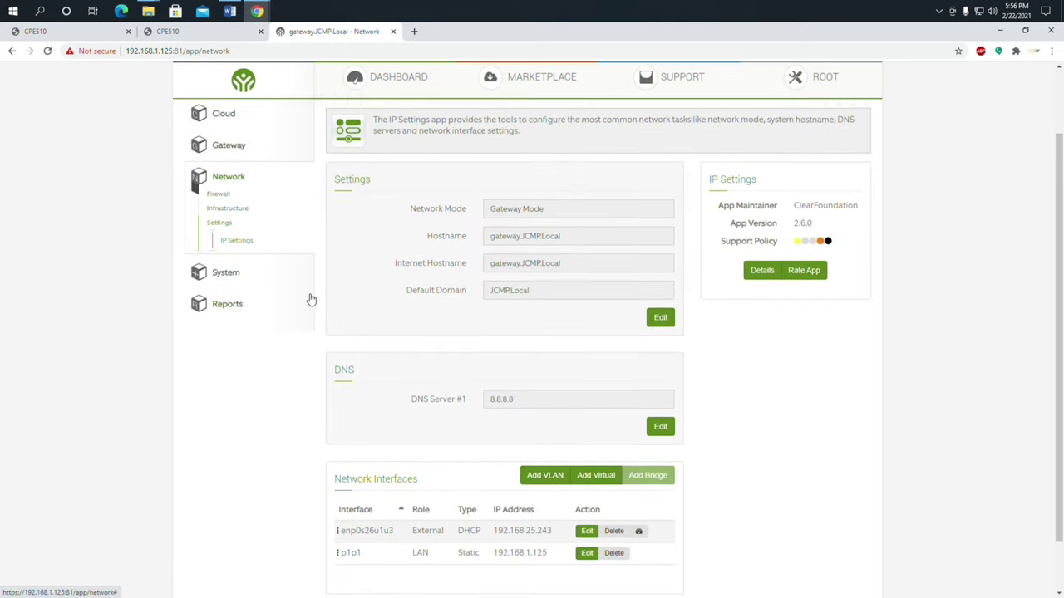
pyautogui.click(517, 83)
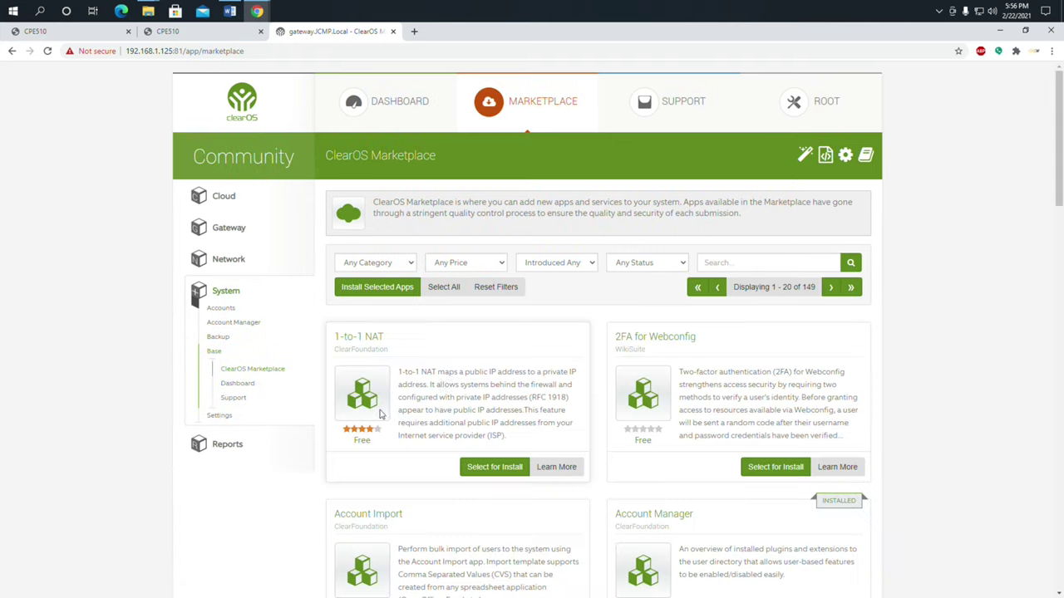
# Scroll through the Marketplace apps, view the Support page, then switch back to the CPE510 tab
pyautogui.scroll(-1, 537, 331)
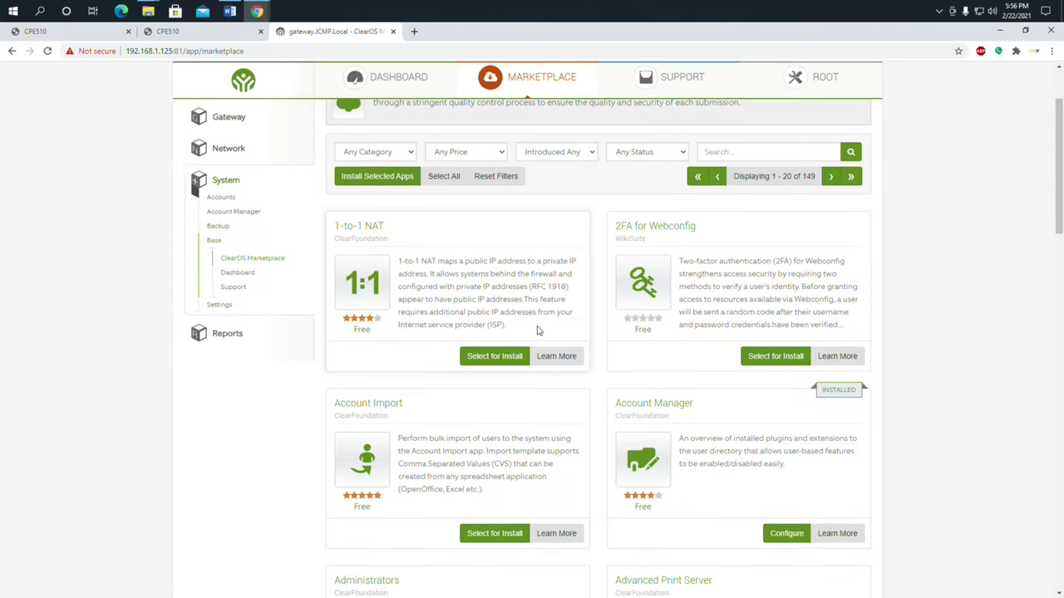
pyautogui.scroll(-5, 537, 331)
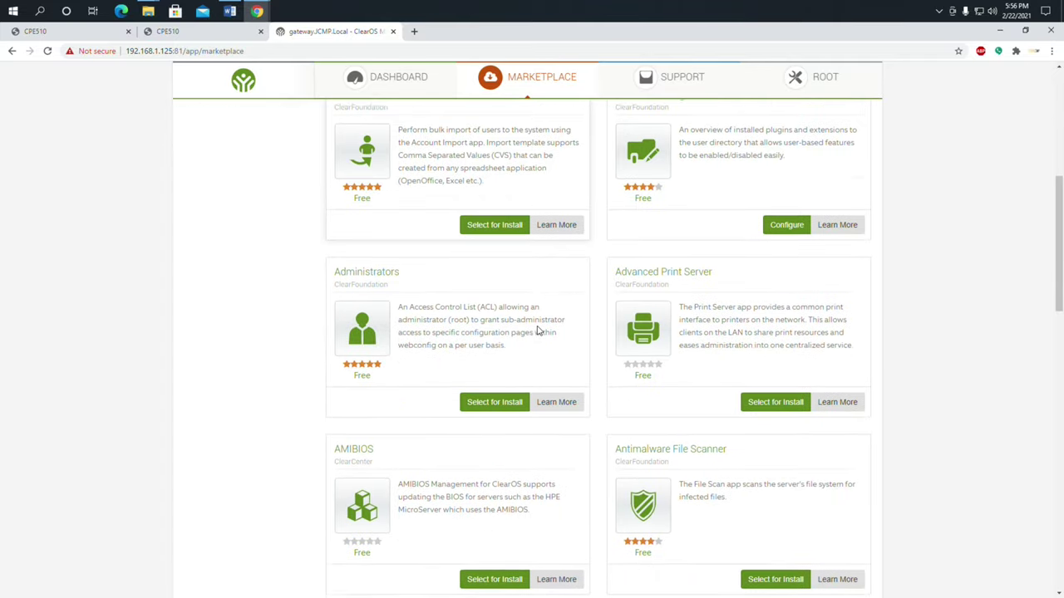
pyautogui.scroll(-3, 537, 331)
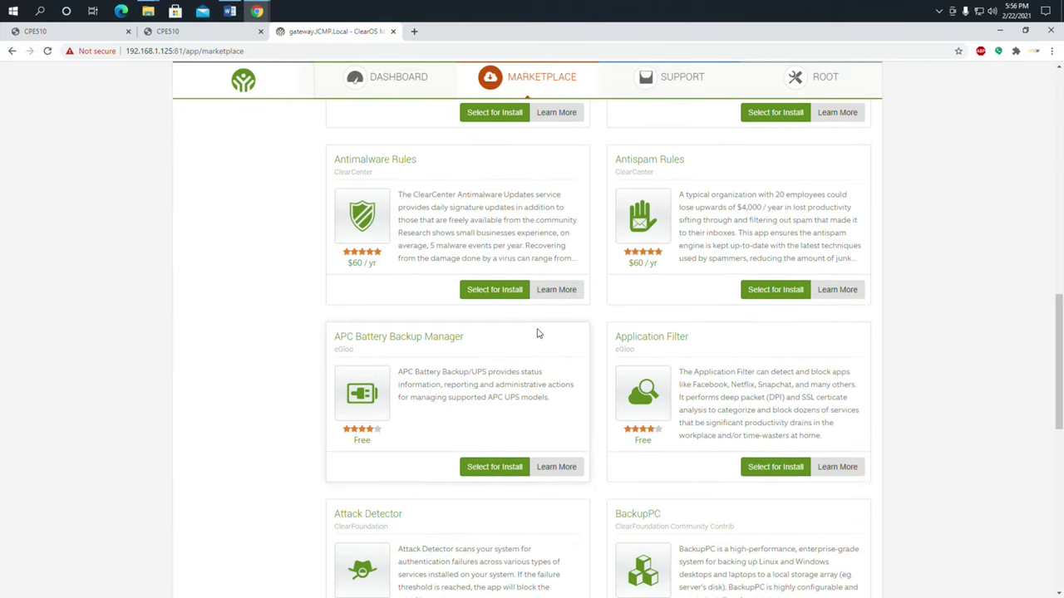
pyautogui.scroll(5, 561, 353)
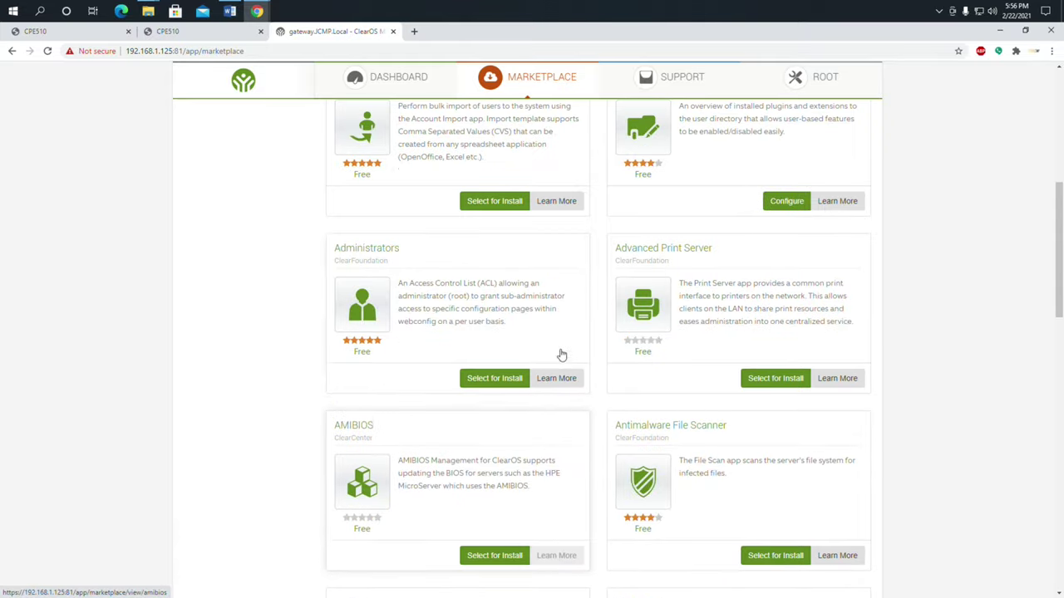
pyautogui.scroll(5, 563, 356)
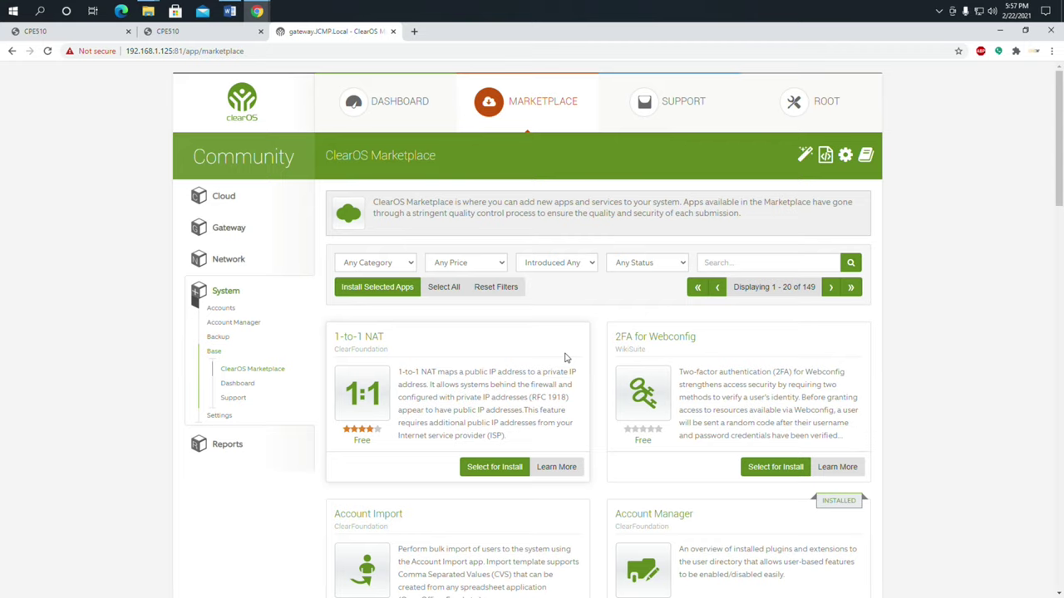
pyautogui.click(672, 104)
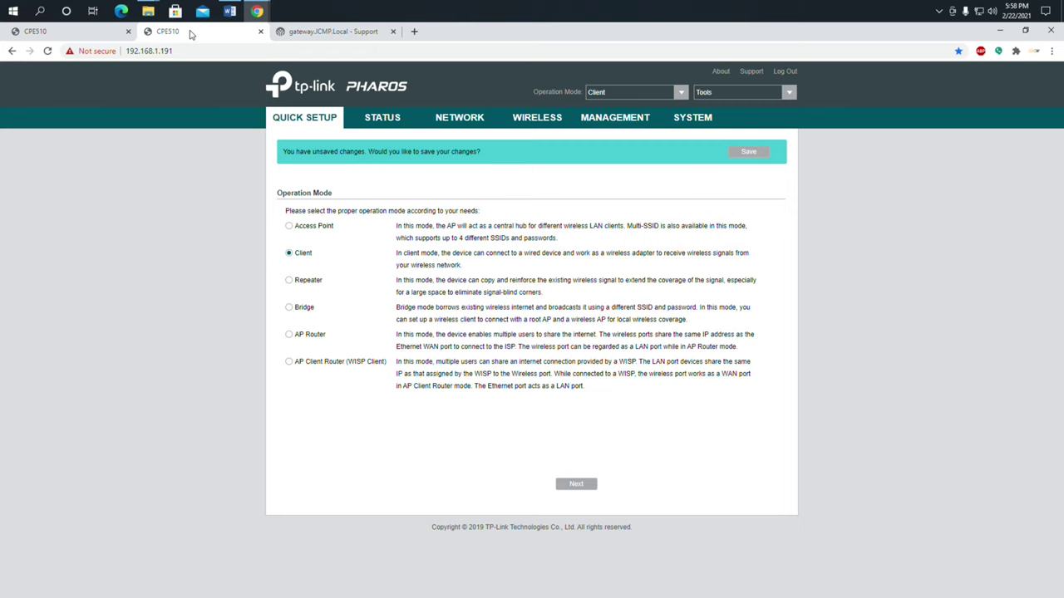
pyautogui.hotkey('ctrl', 'shift', 'Tab')
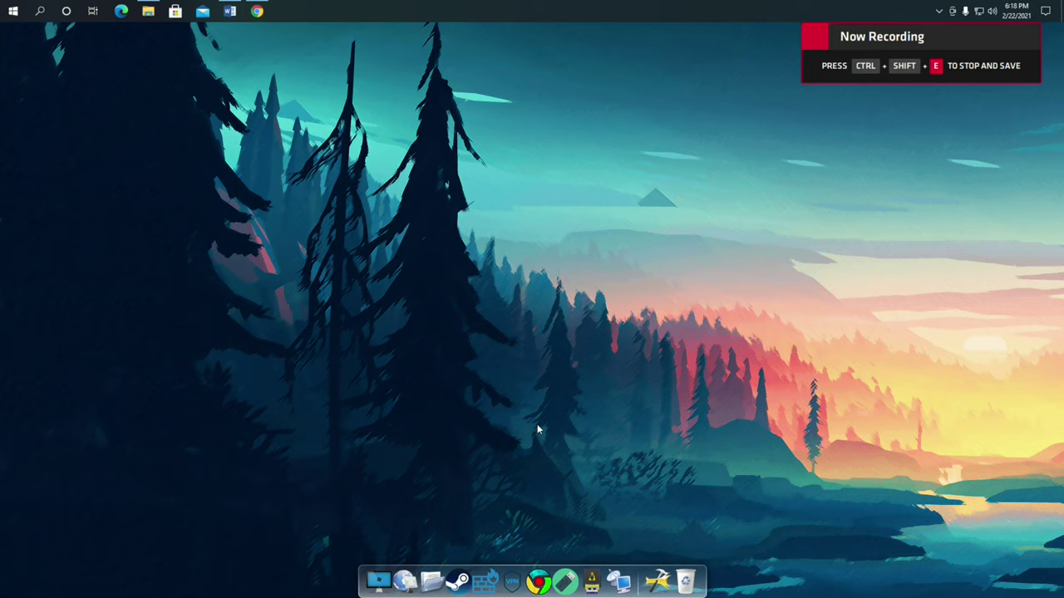
# Connect by Remote Desktop to JCMP-NAS and accept the Core Temp update download
pyautogui.click(410, 577)
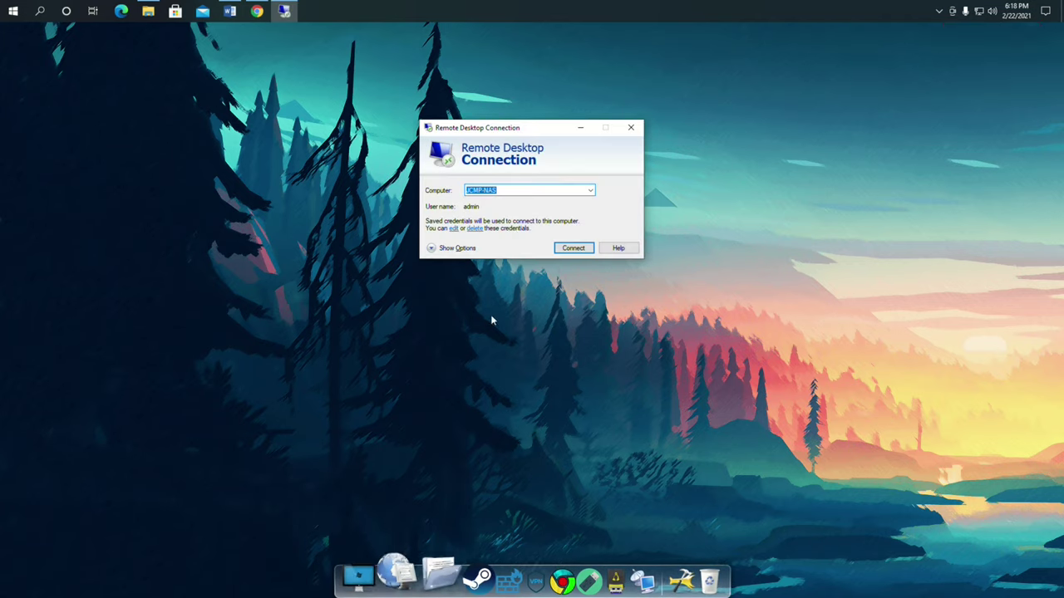
pyautogui.click(573, 251)
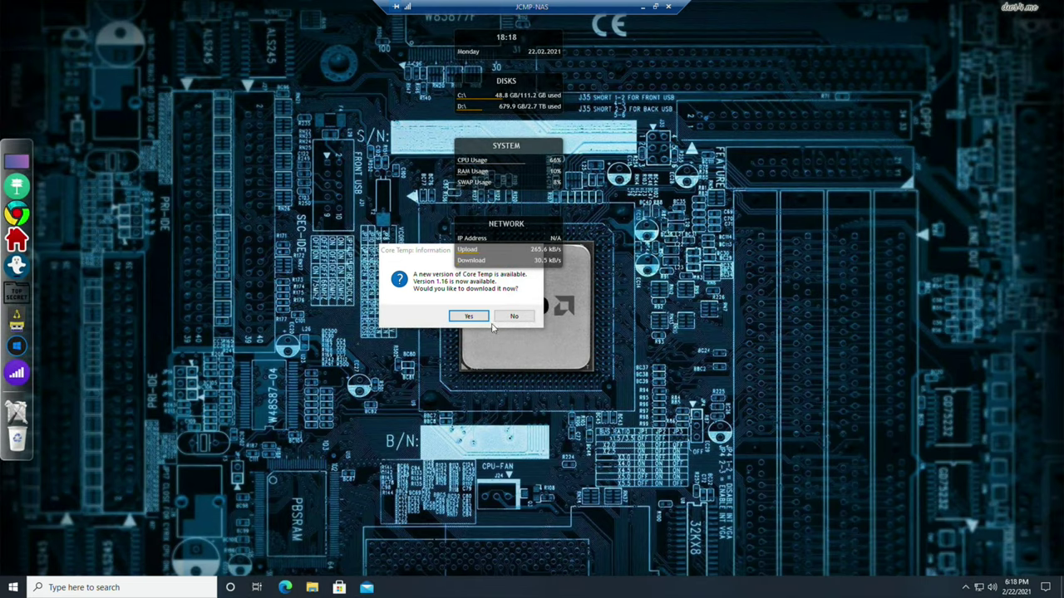
pyautogui.click(480, 316)
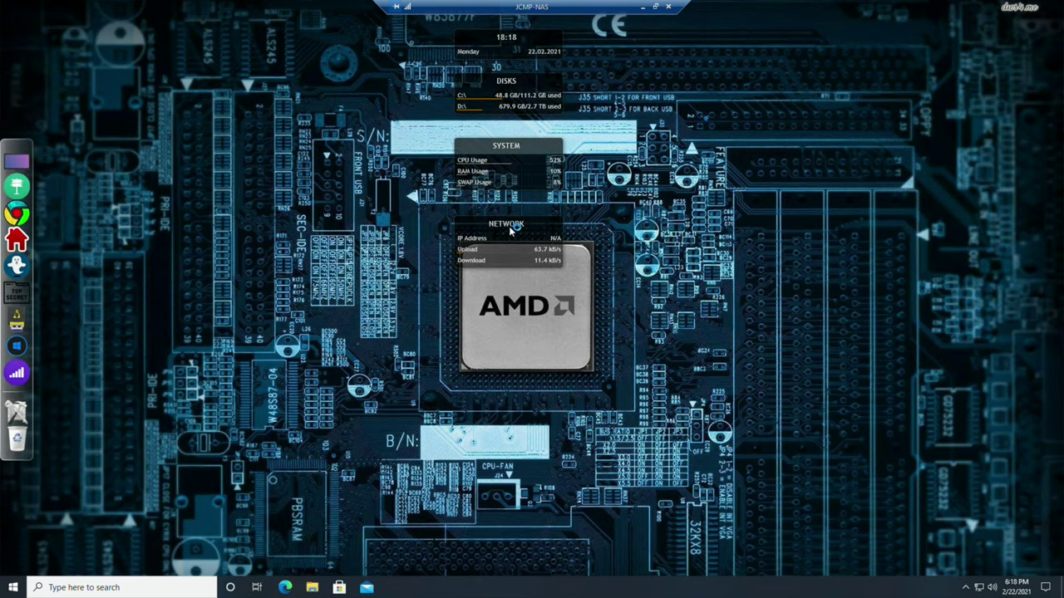
# Move the NETWORK, SYSTEM, DISKS and clock widgets to the right edge, close Edge, and launch AP Controller
pyautogui.moveTo(507, 237); pyautogui.dragTo(1006, 257)
pyautogui.moveTo(518, 149); pyautogui.dragTo(1012, 196)
pyautogui.moveTo(491, 89); pyautogui.dragTo(991, 133)
pyautogui.moveTo(541, 38); pyautogui.dragTo(1037, 57)
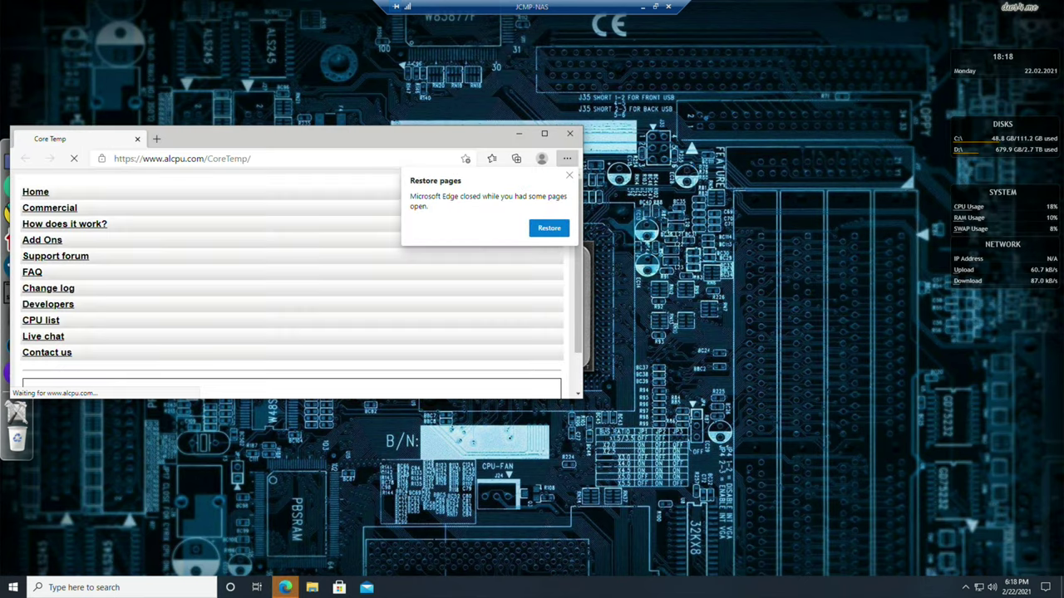
pyautogui.click(572, 176)
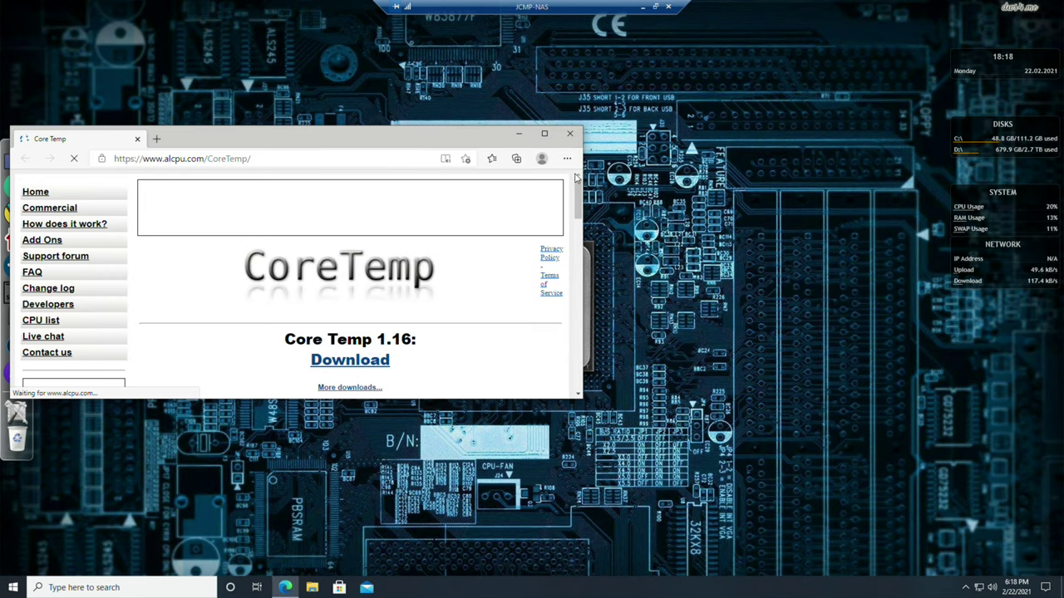
pyautogui.click(570, 135)
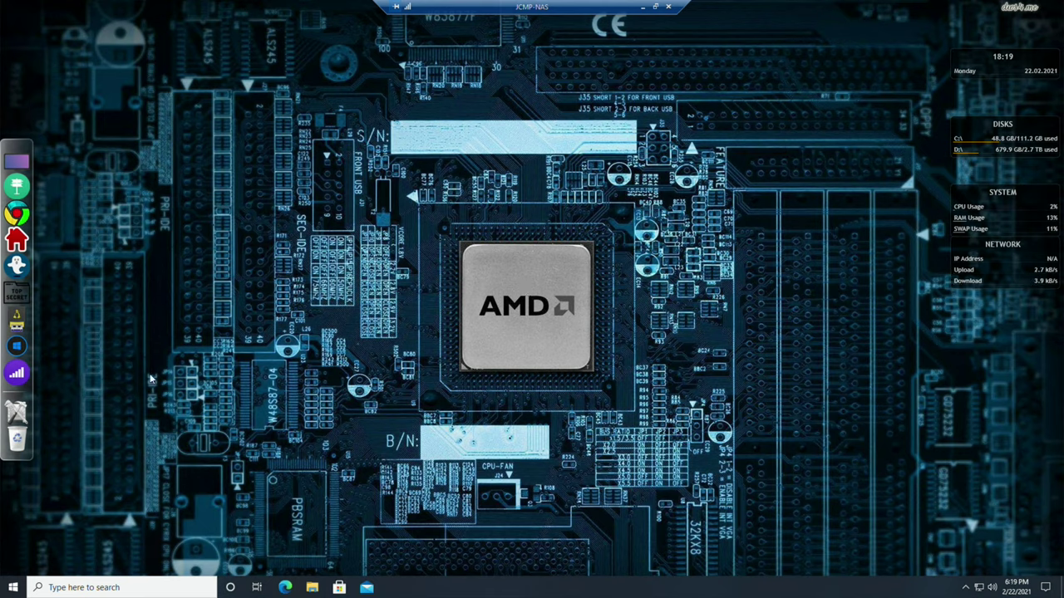
pyautogui.click(29, 377)
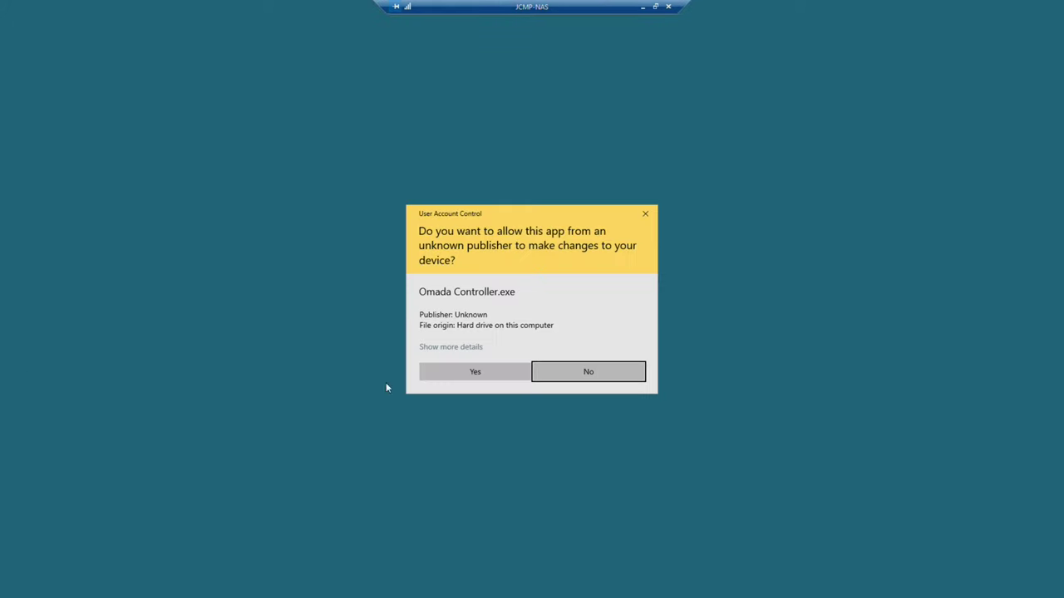
# Allow AP Controller to run at the UAC prompt and sign in to the Omada Controller
pyautogui.click(460, 377)
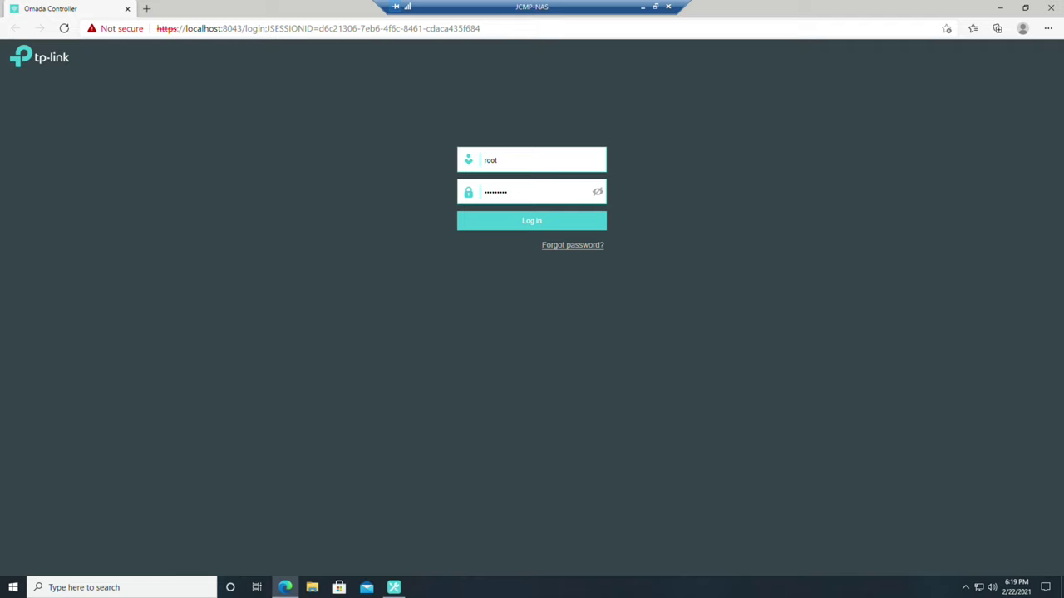
pyautogui.press('Return')
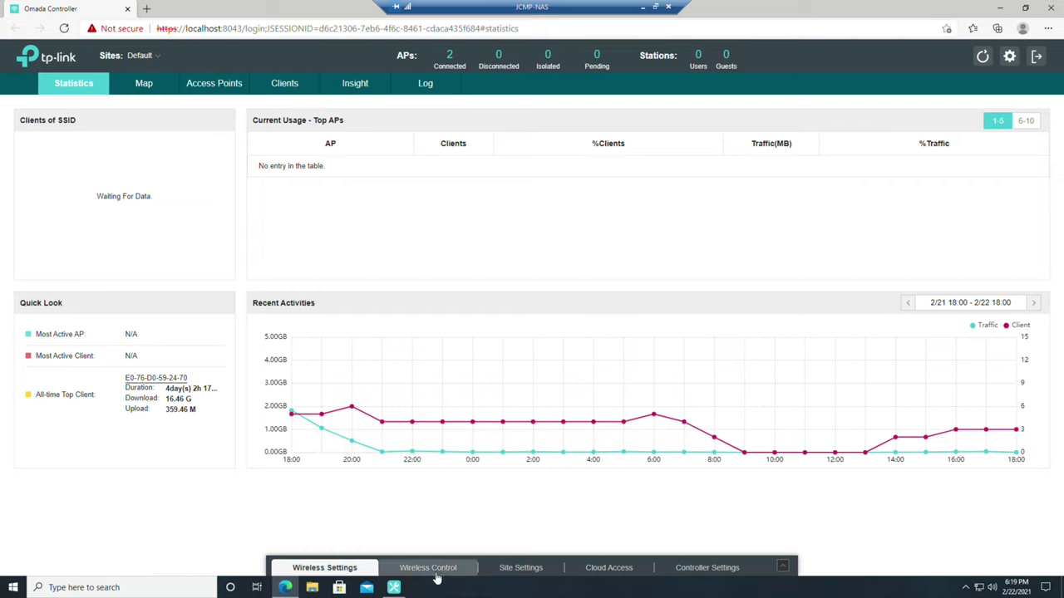
# Review the Omada cloud access settings and the controller's user accounts
pyautogui.click(639, 571)
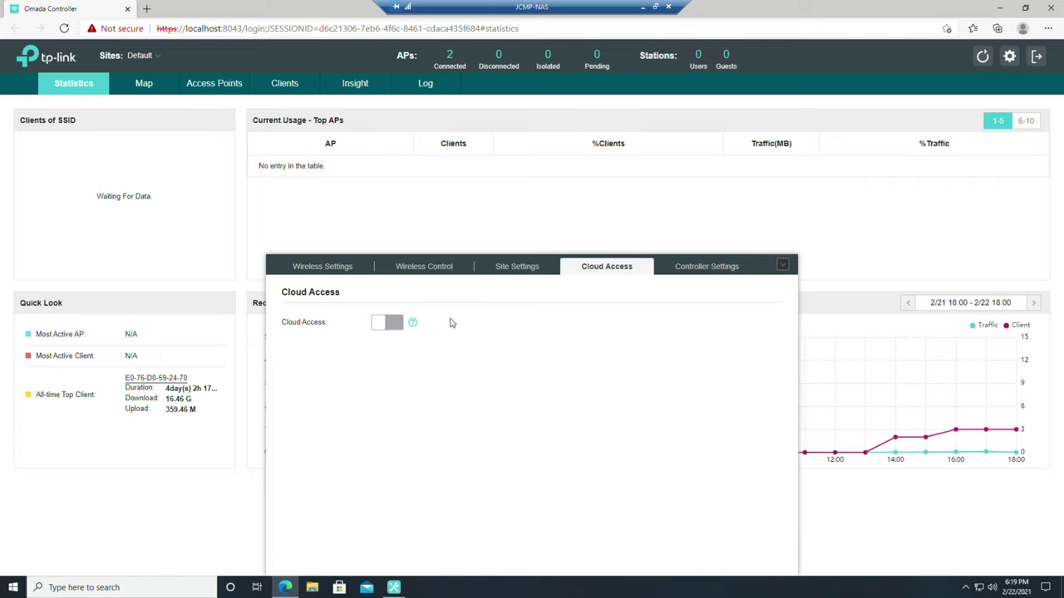
pyautogui.click(704, 266)
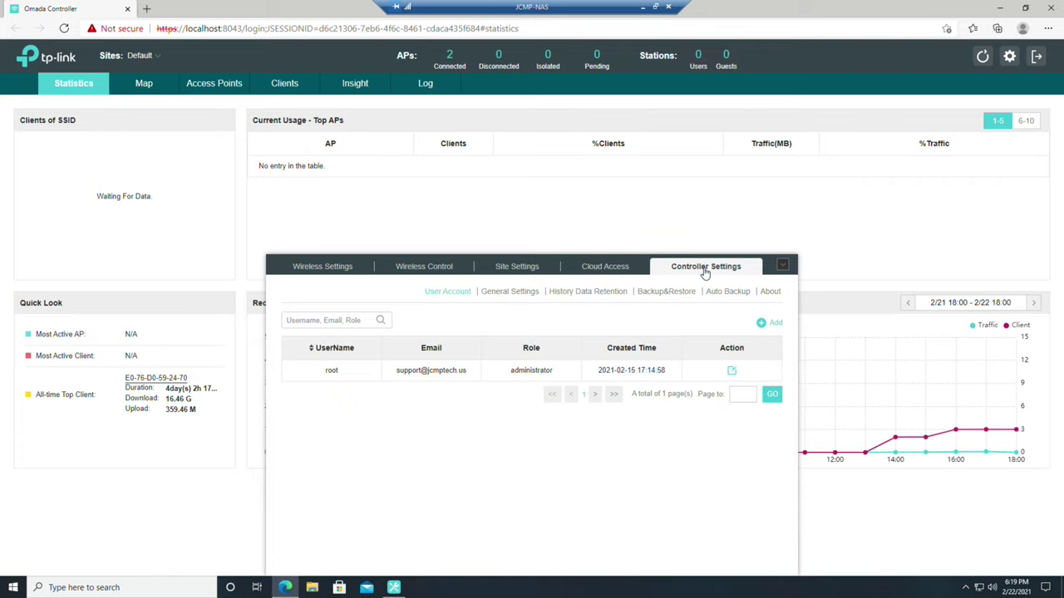
pyautogui.click(604, 270)
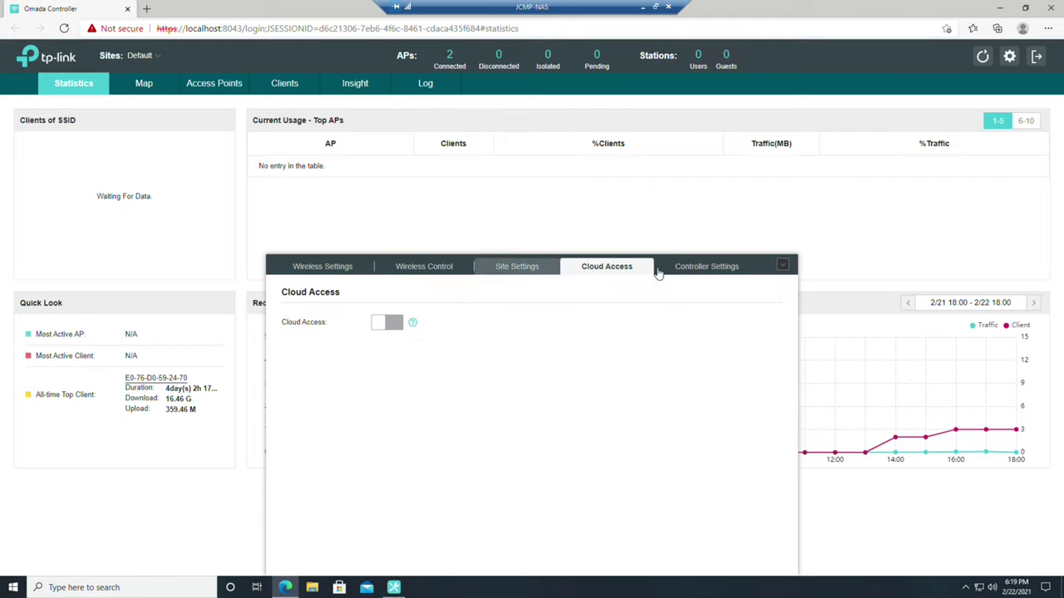
pyautogui.click(690, 268)
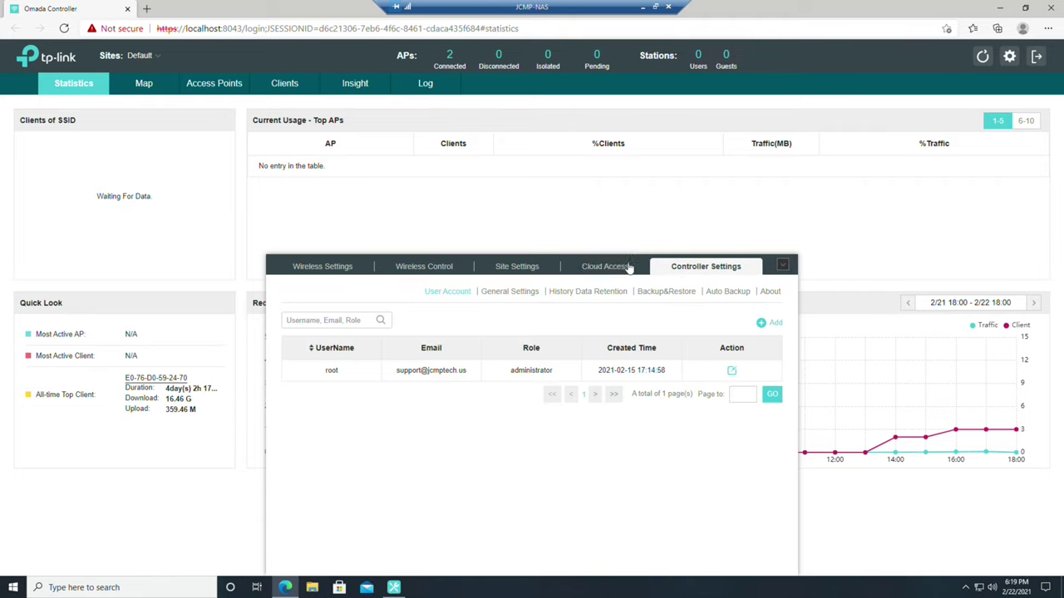
pyautogui.click(573, 270)
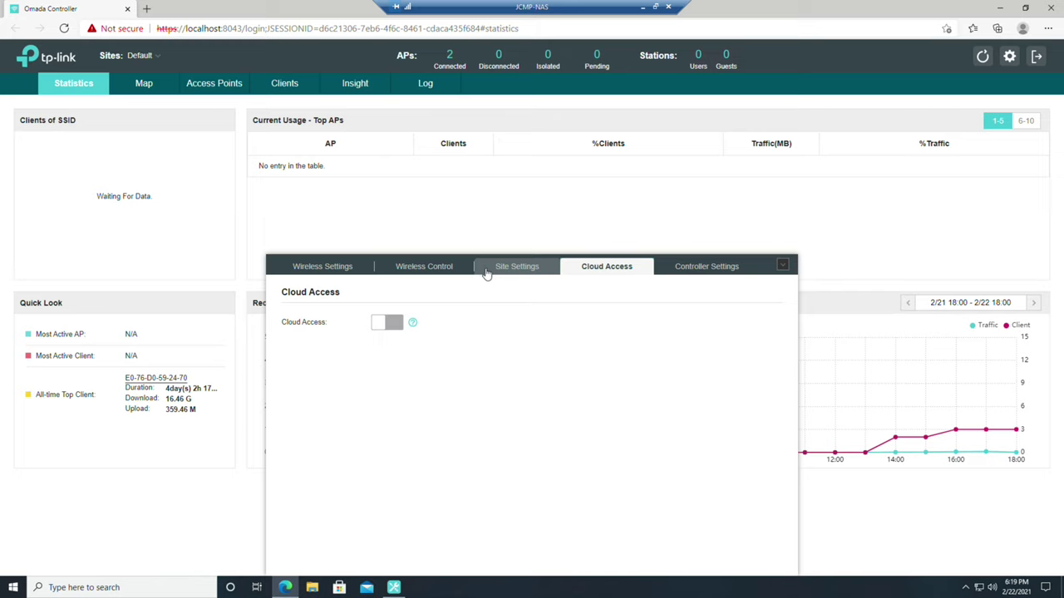
# Check site, wireless access control and wireless network settings, then list the access points
pyautogui.click(487, 270)
pyautogui.click(402, 268)
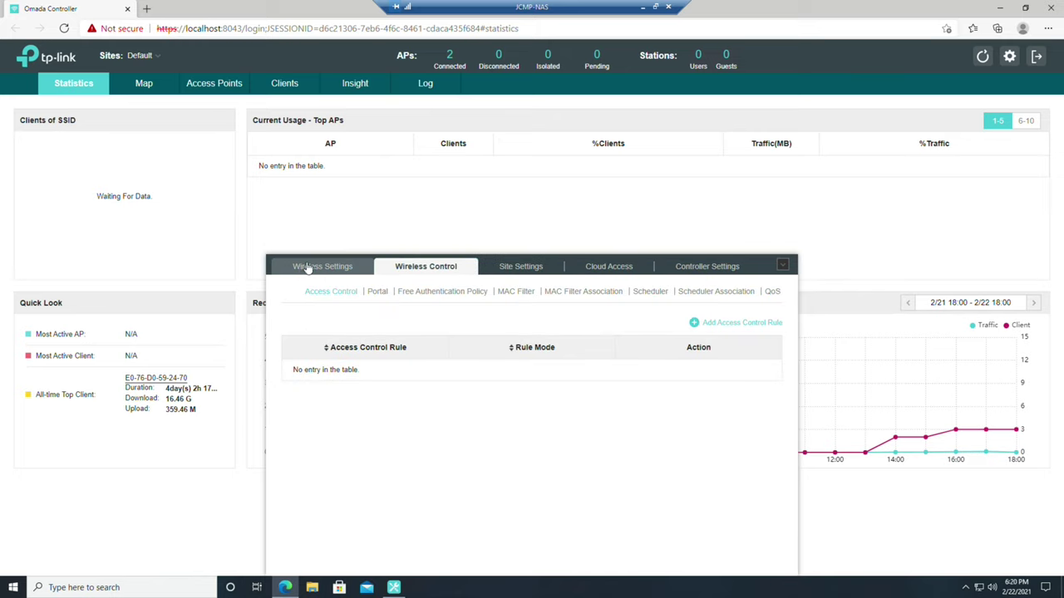
pyautogui.click(316, 270)
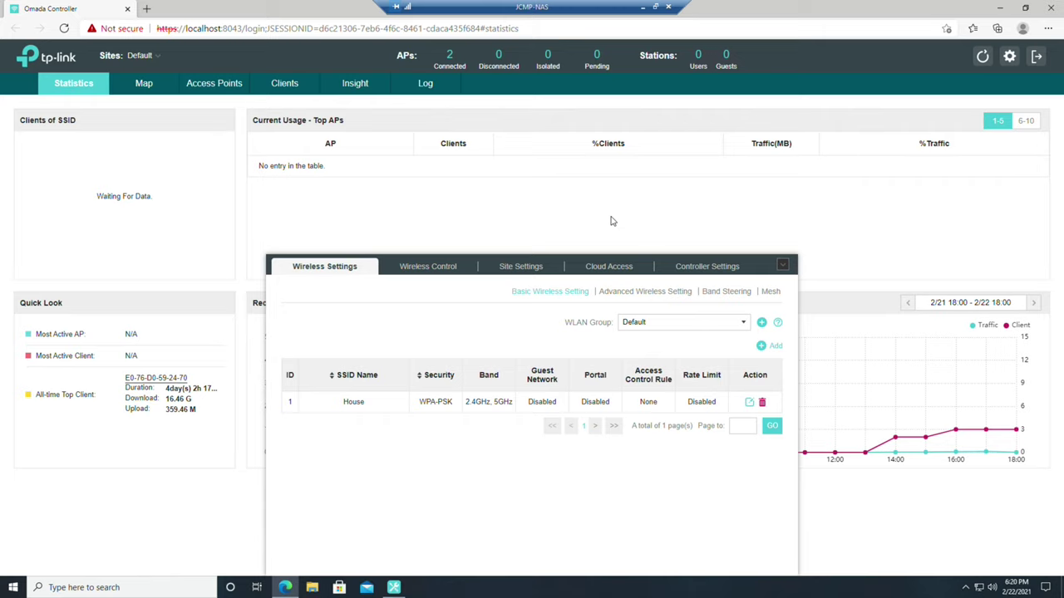
pyautogui.click(782, 265)
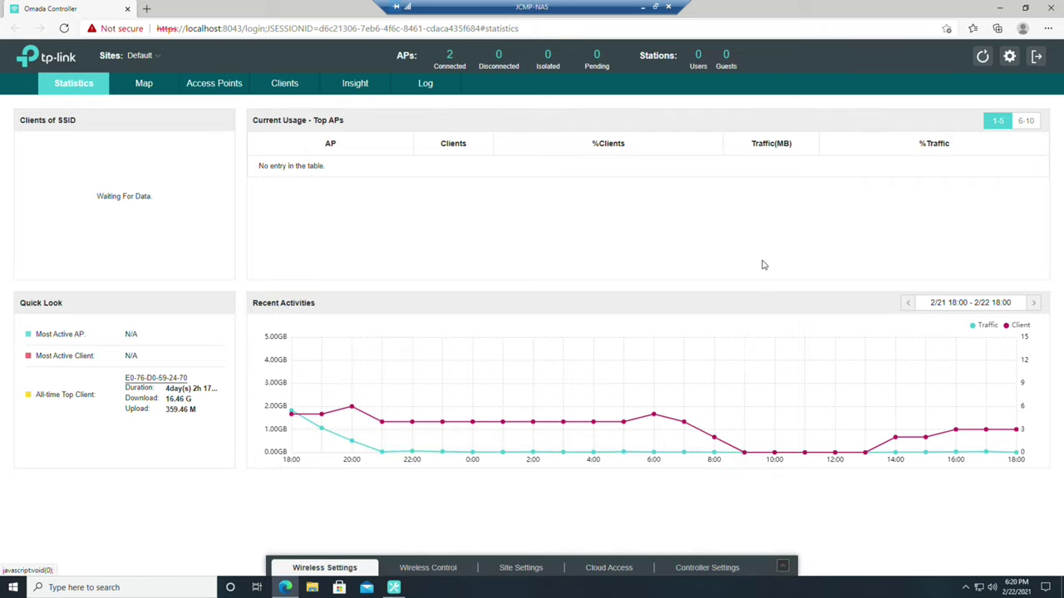
pyautogui.click(235, 87)
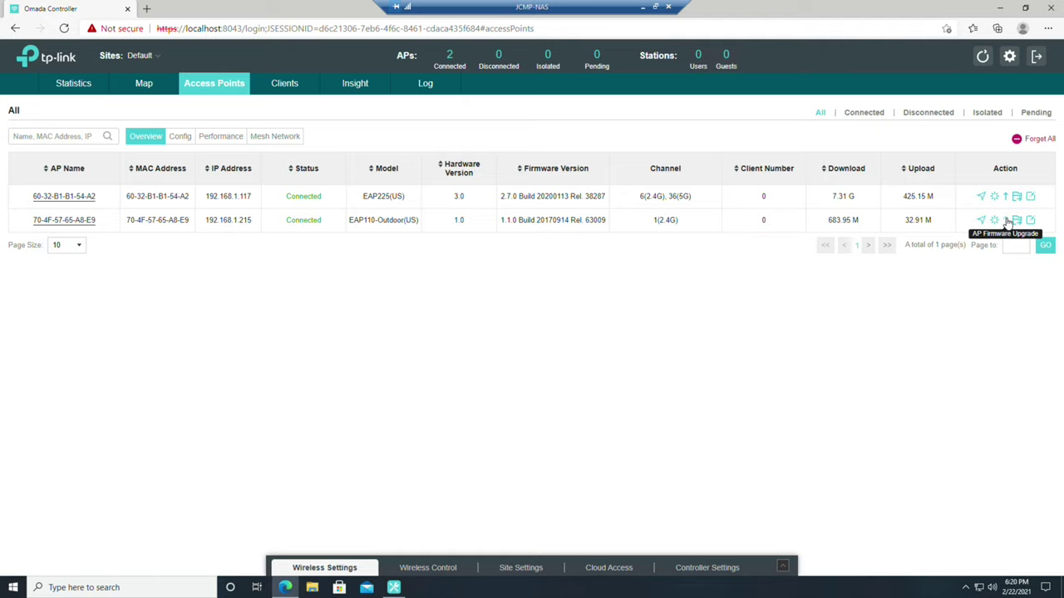
# Check the EAP110-Outdoor access point's model and current firmware version in the upgrade dialog
pyautogui.click(1005, 220)
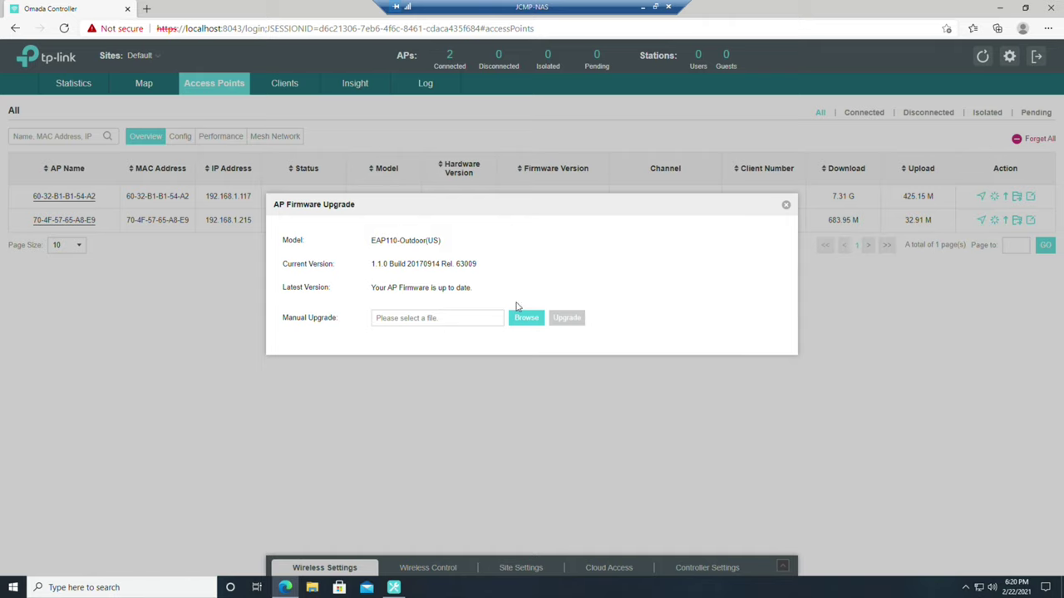
pyautogui.moveTo(489, 269); pyautogui.dragTo(372, 243)
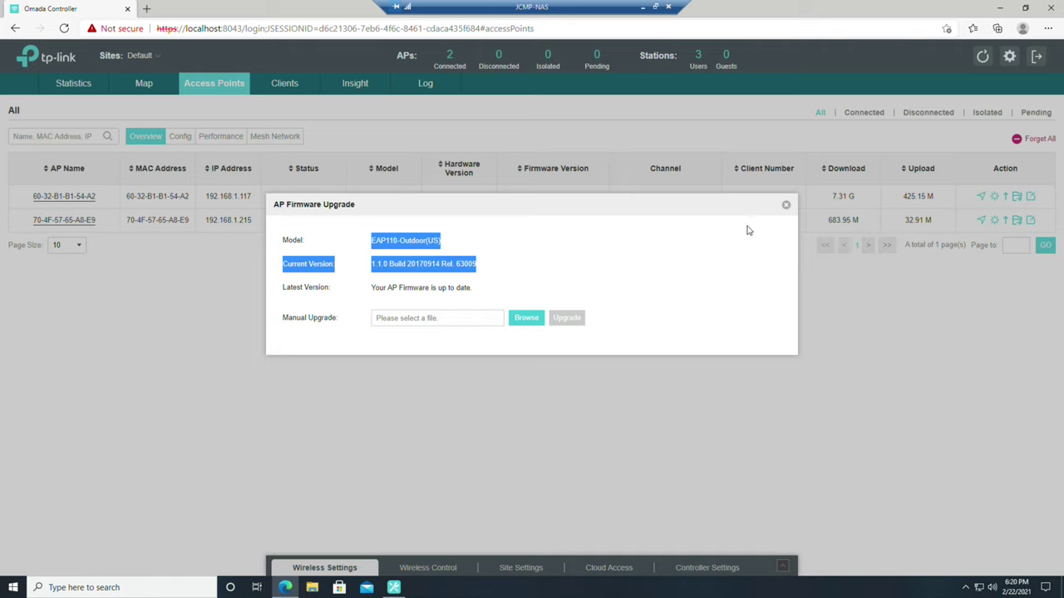
pyautogui.click(786, 206)
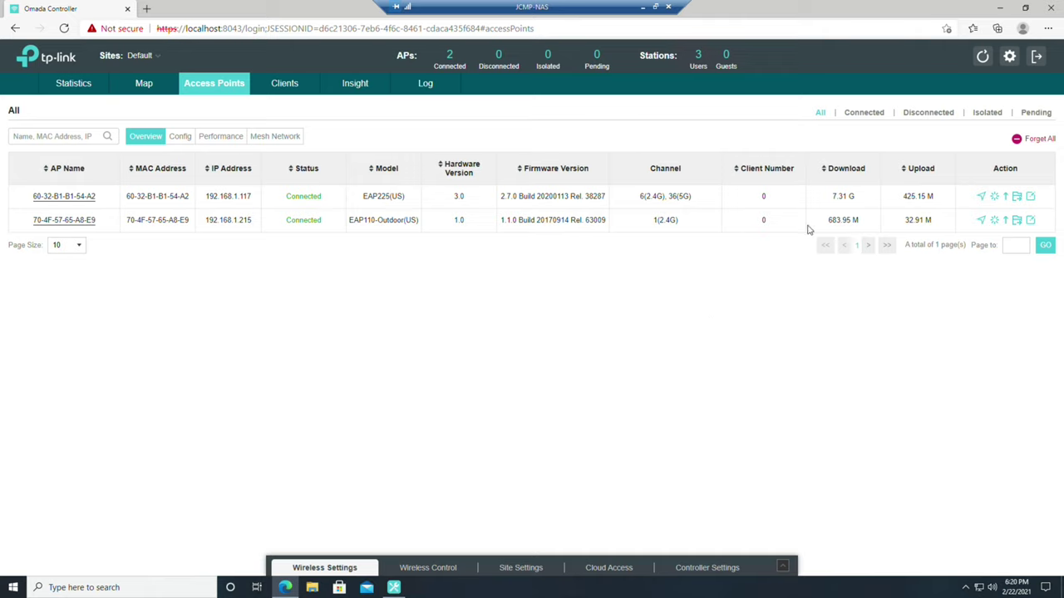
# Compare the APs' download totals (683.95 M and 7.31 G), then list the wireless clients
pyautogui.moveTo(870, 226); pyautogui.dragTo(823, 226)
pyautogui.moveTo(870, 197); pyautogui.dragTo(831, 198)
pyautogui.click(273, 87)
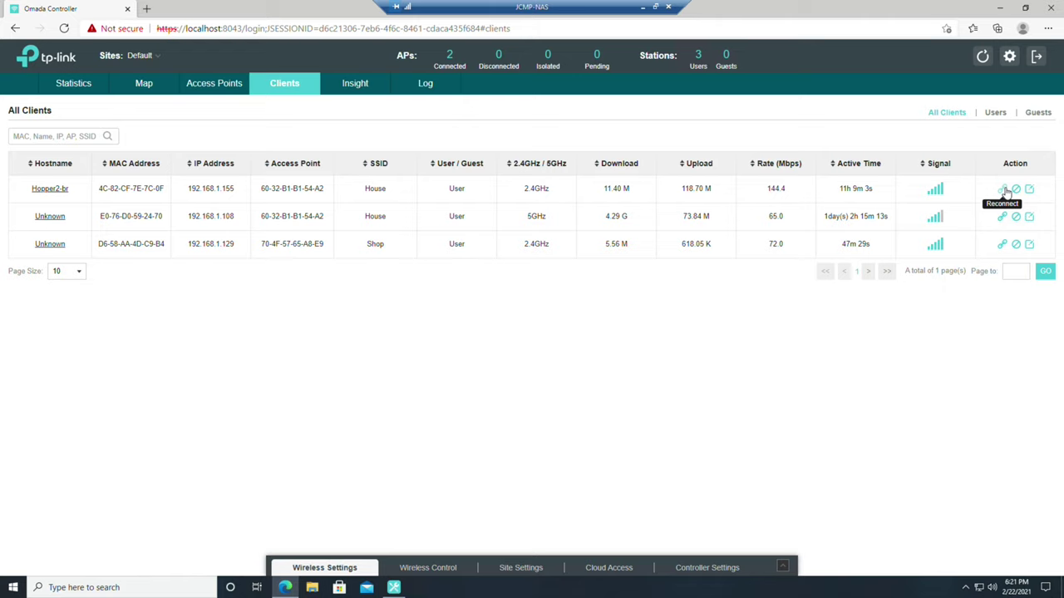
# Review the Hopper2-br client's rate limit settings, then show the access points' floor-plan map
pyautogui.click(1028, 189)
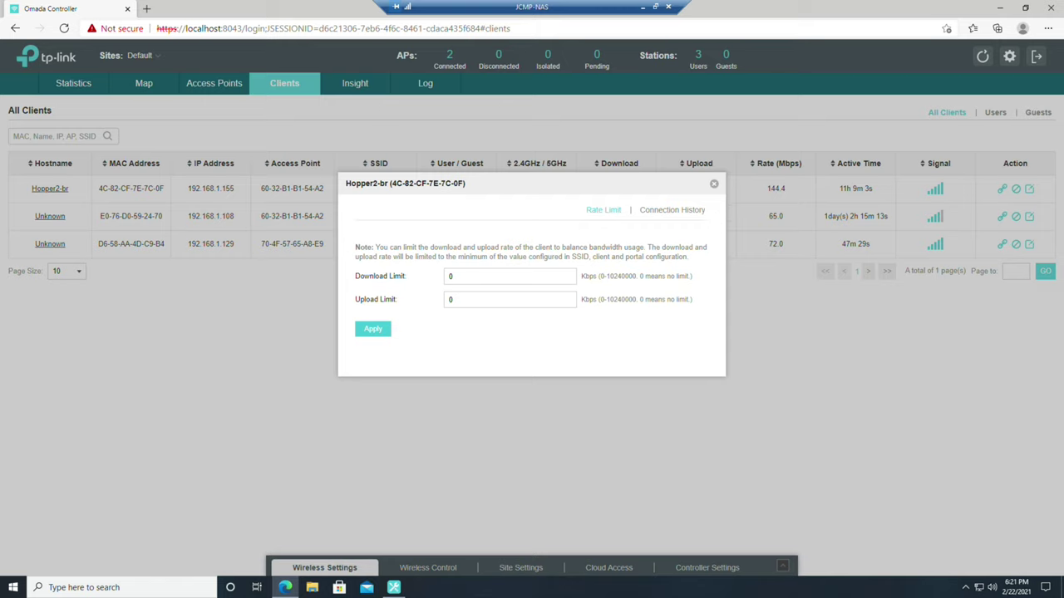
pyautogui.click(713, 184)
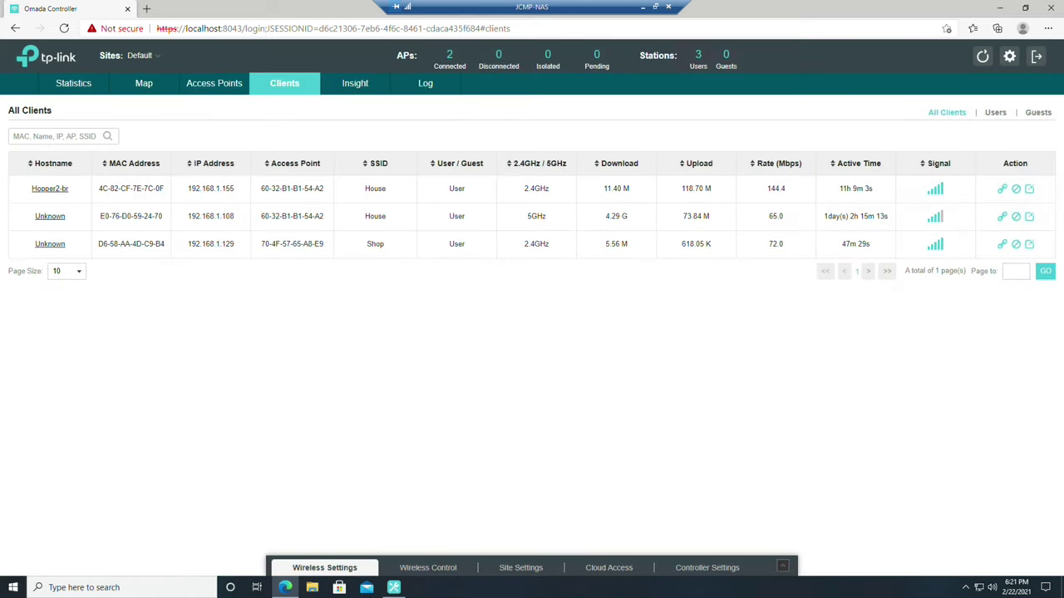
pyautogui.click(133, 87)
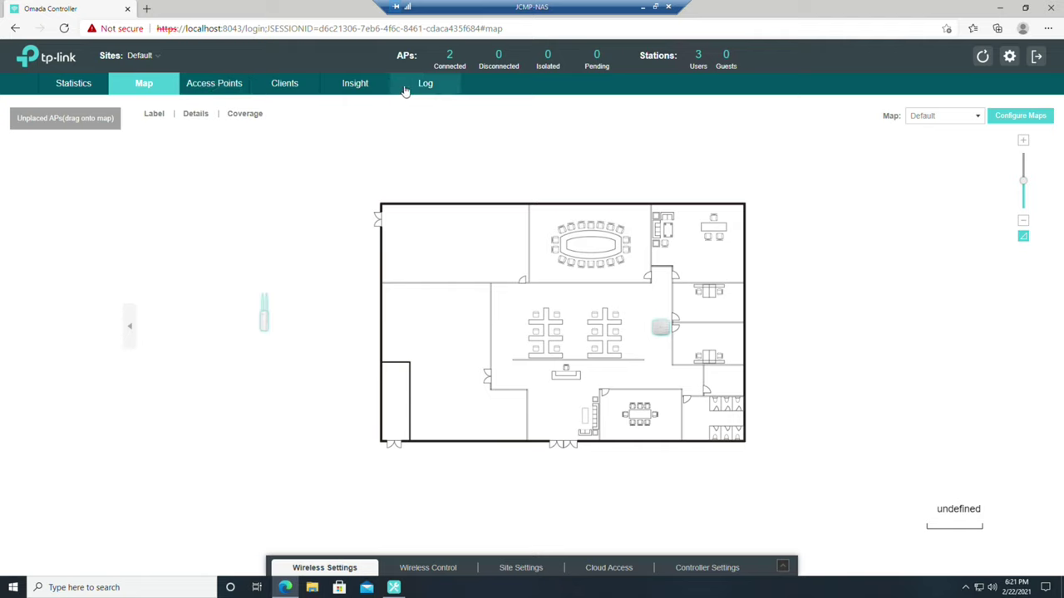
pyautogui.click(457, 66)
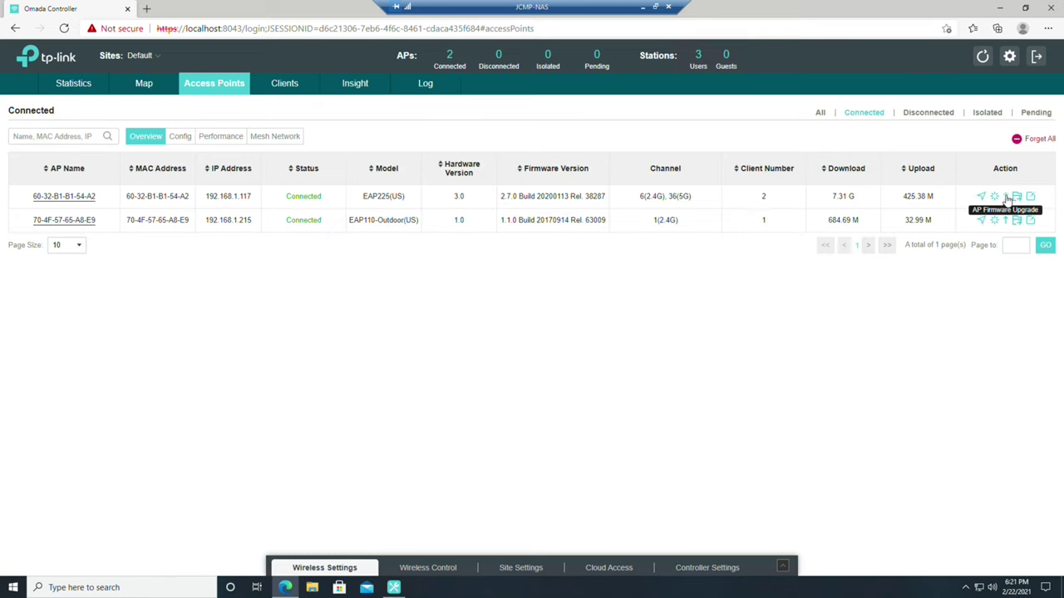
pyautogui.click(1031, 198)
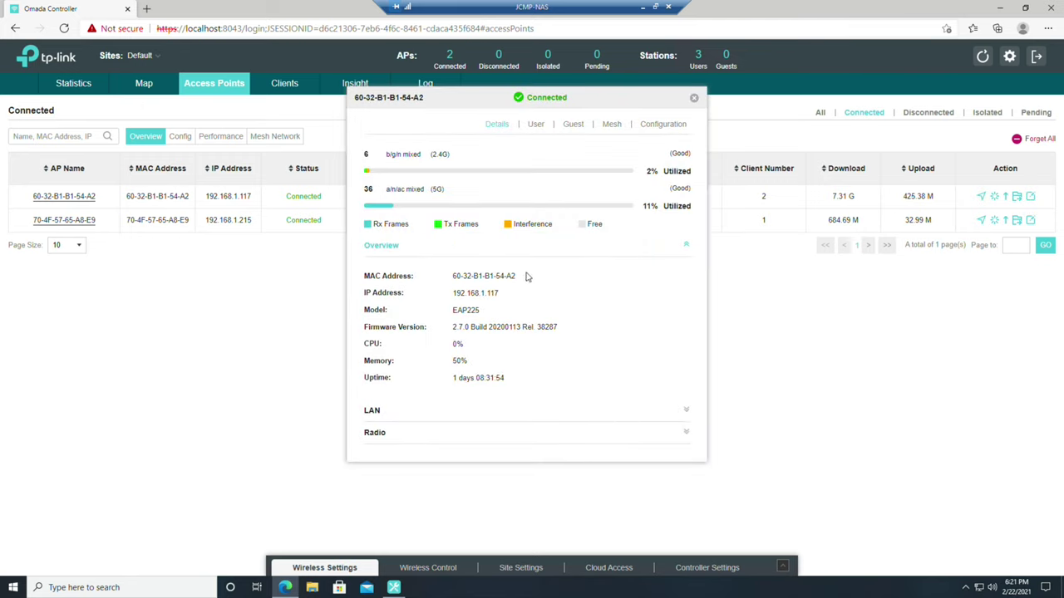
pyautogui.click(381, 414)
pyautogui.click(378, 451)
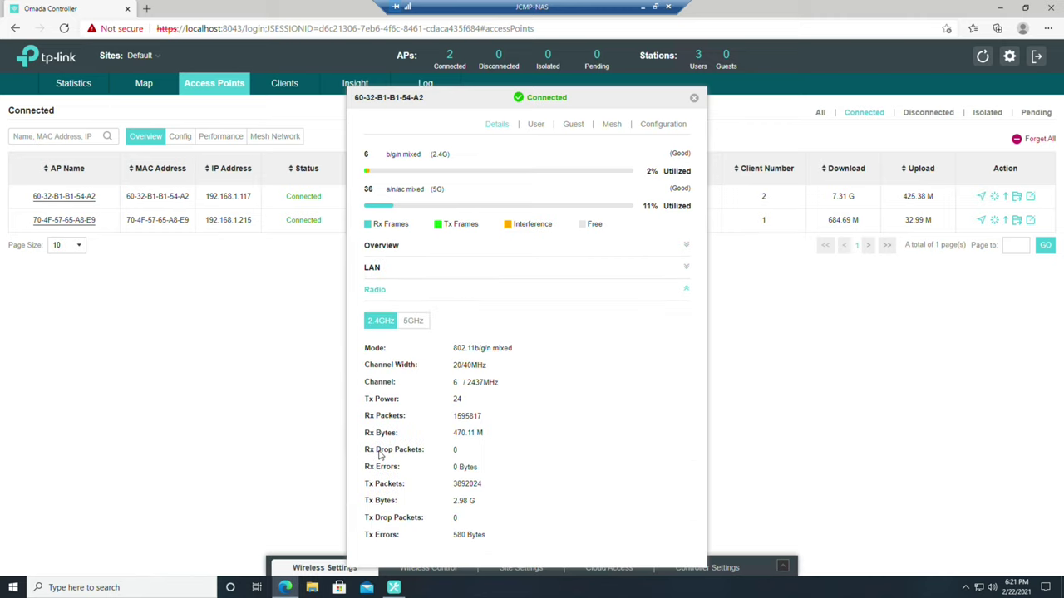
pyautogui.click(672, 127)
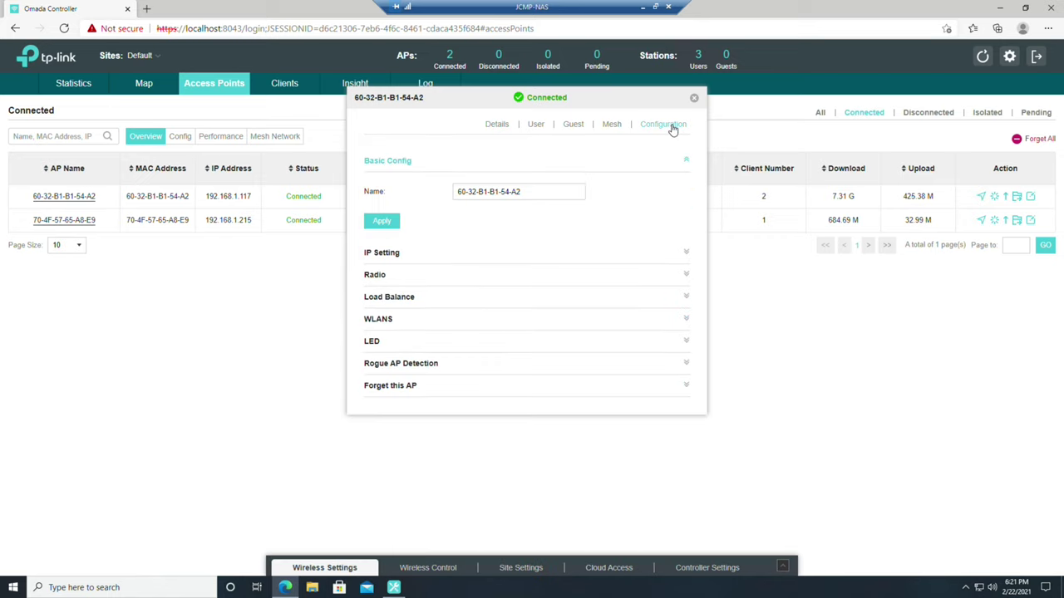
pyautogui.click(378, 320)
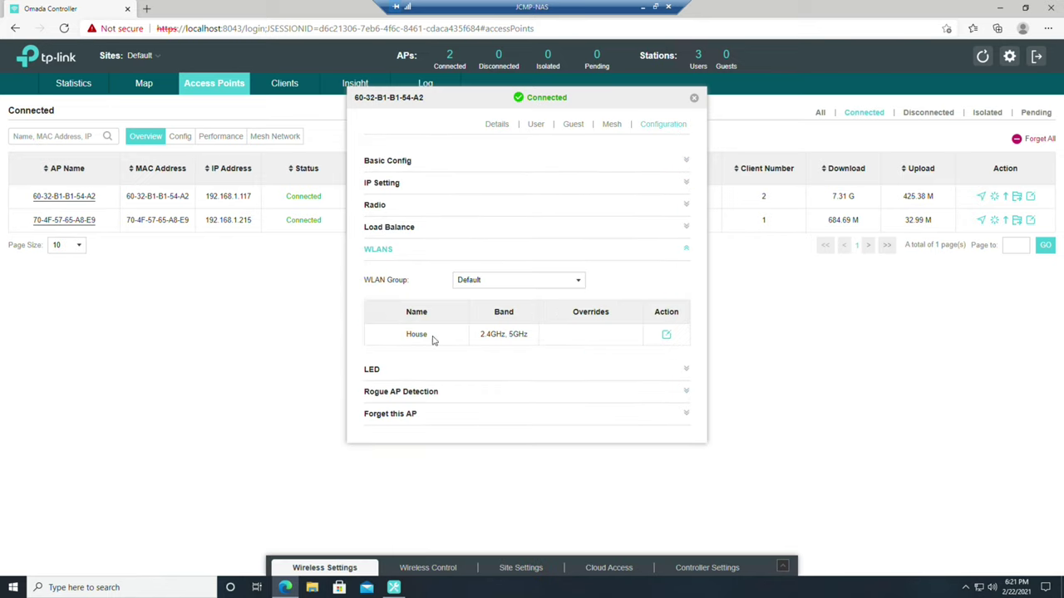
pyautogui.moveTo(434, 335); pyautogui.dragTo(399, 338)
pyautogui.click(431, 340)
pyautogui.click(694, 98)
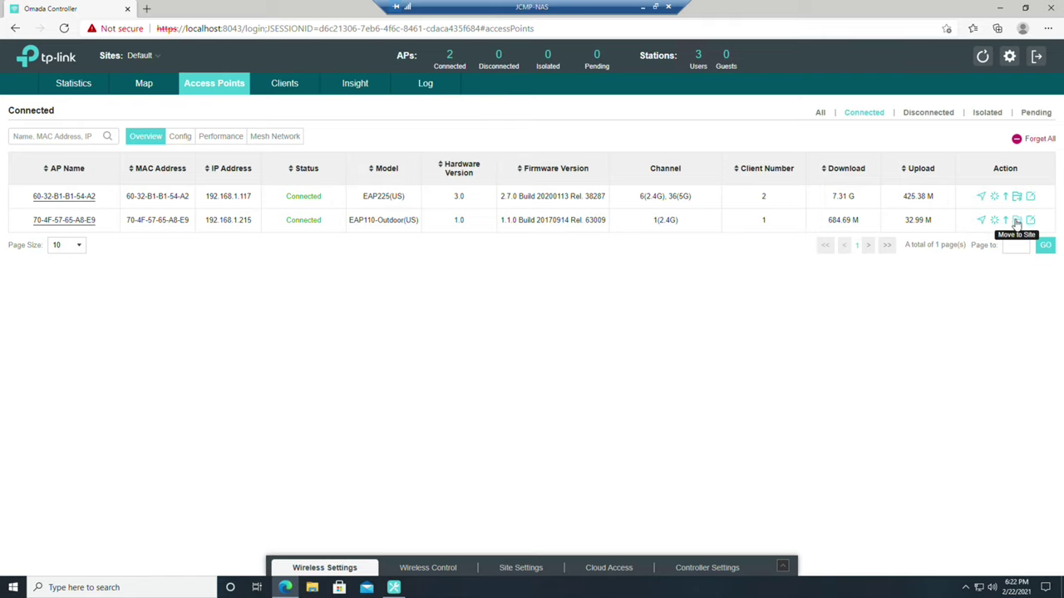
pyautogui.click(1031, 221)
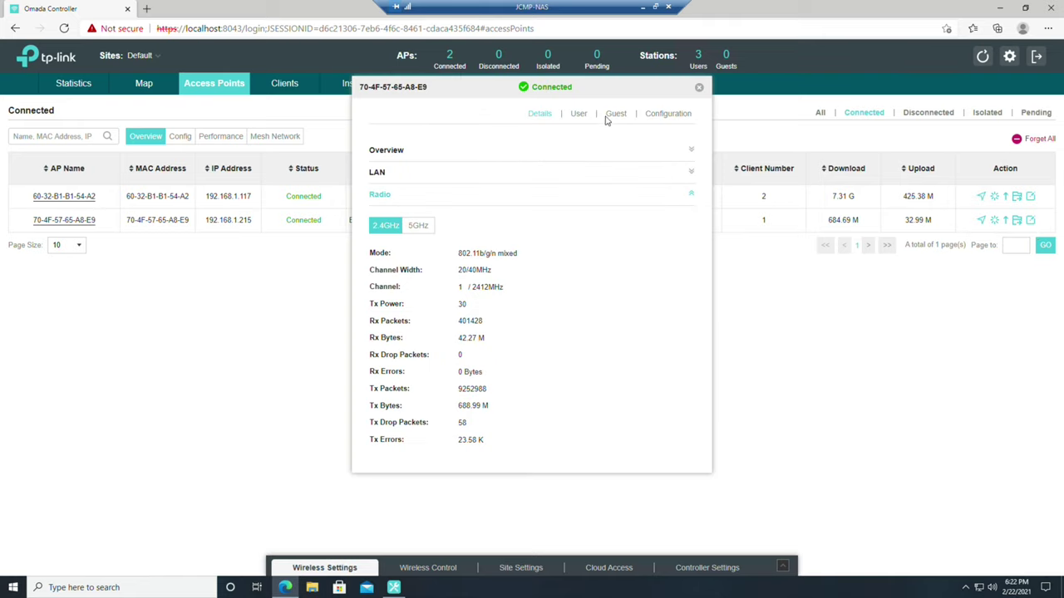
pyautogui.click(669, 115)
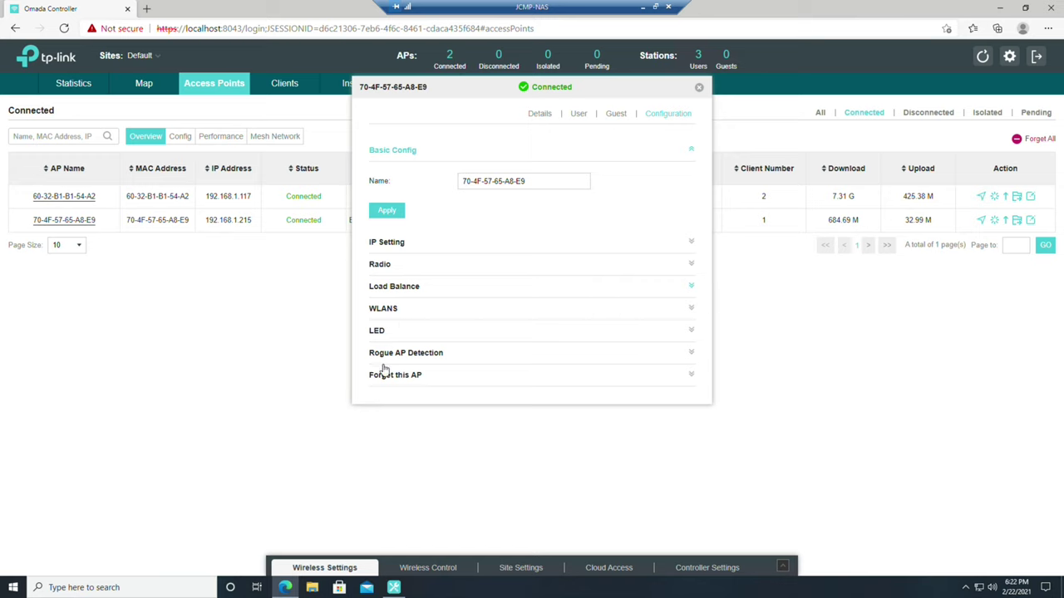
pyautogui.click(378, 309)
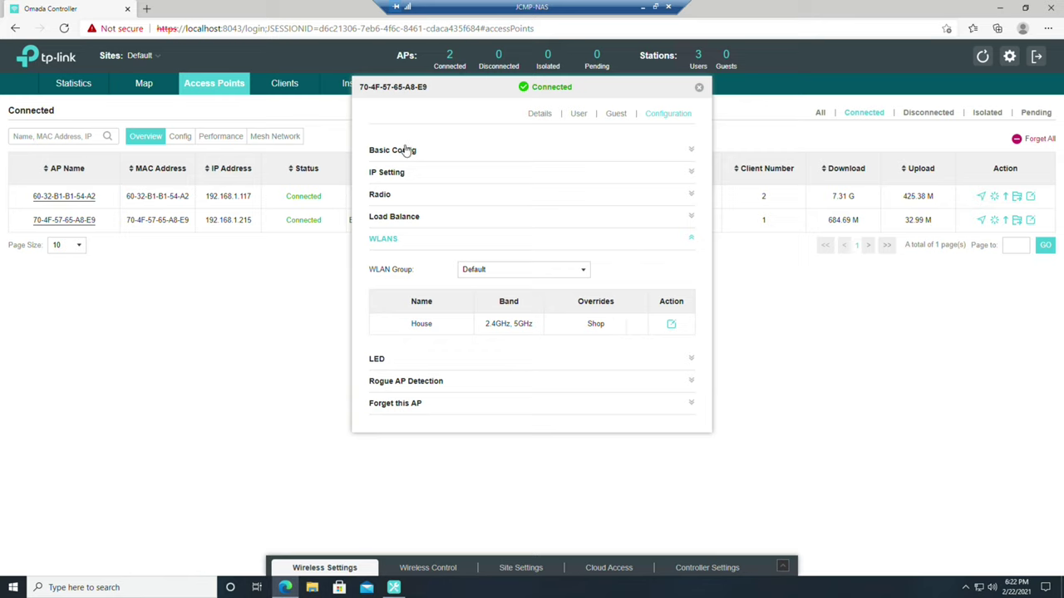
pyautogui.click(403, 221)
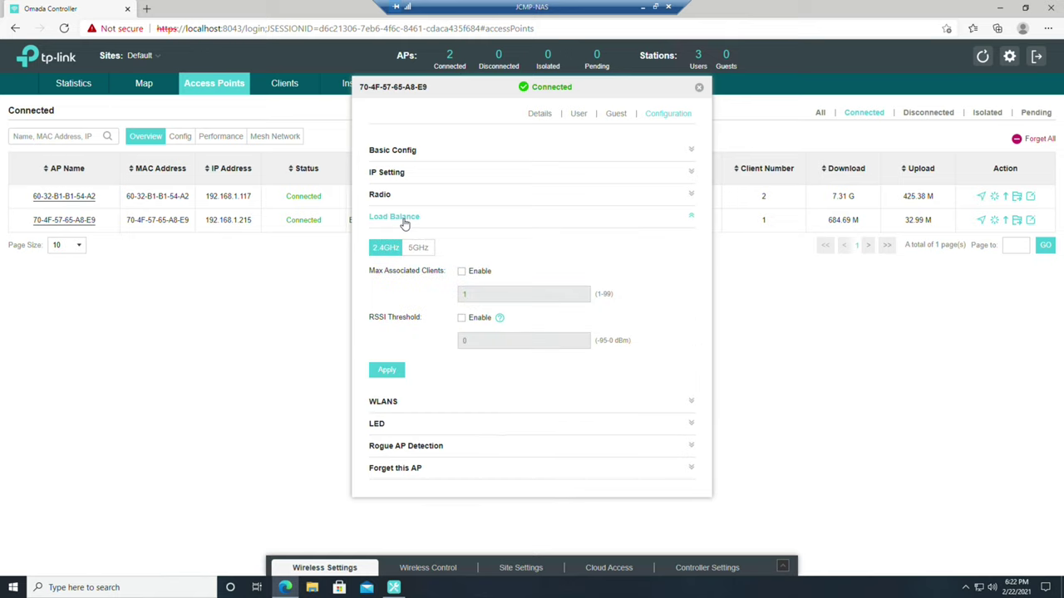
pyautogui.click(397, 195)
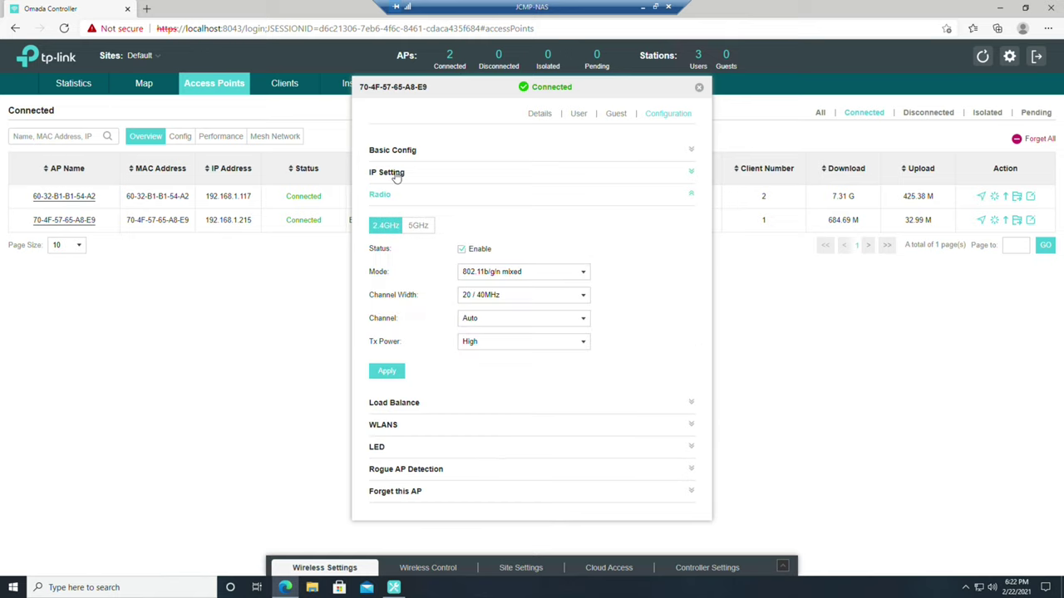
pyautogui.click(396, 175)
pyautogui.click(407, 152)
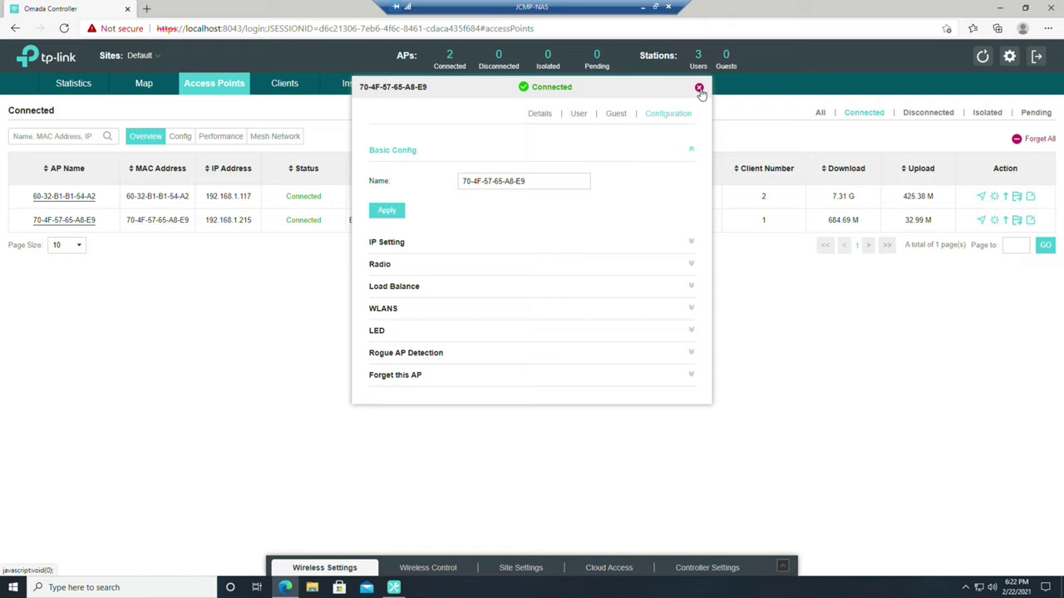
pyautogui.click(699, 88)
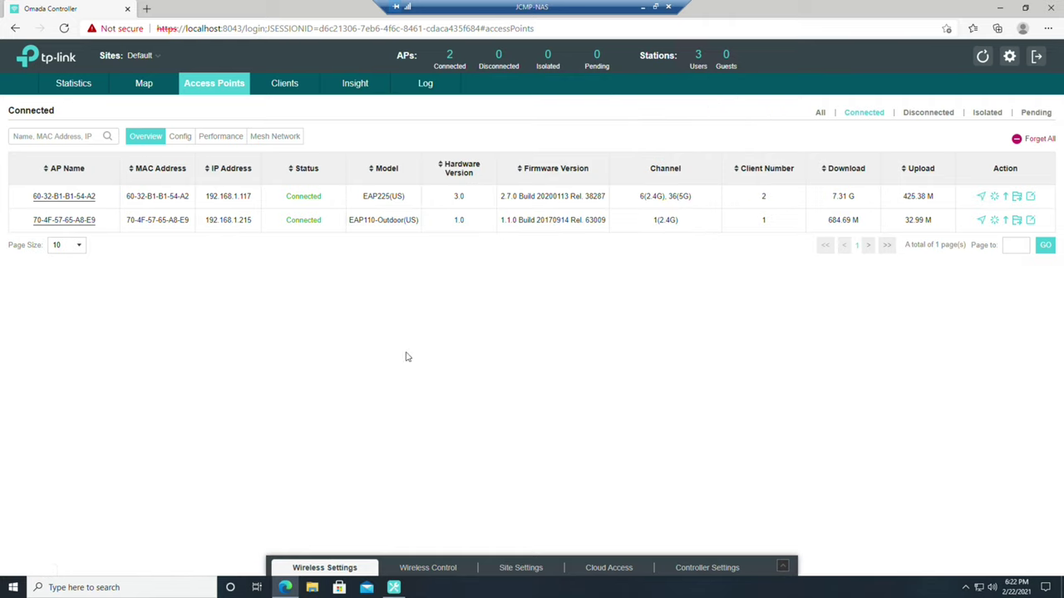
# Cycle through the Clients, Insight, Log, Access Points, Map and Statistics pages, then minimize Edge
pyautogui.click(301, 86)
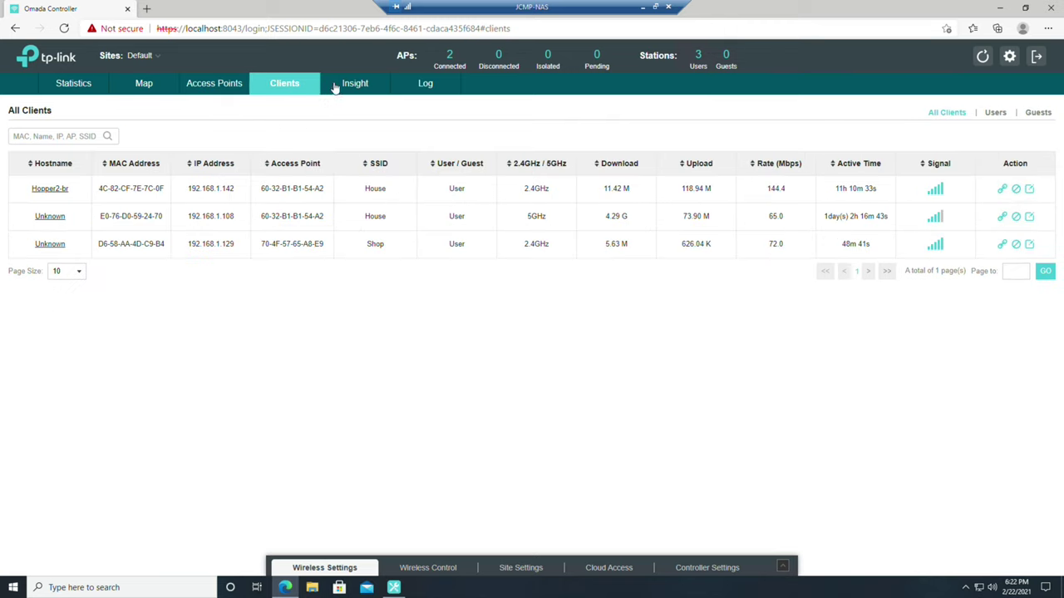
pyautogui.click(358, 86)
pyautogui.click(420, 87)
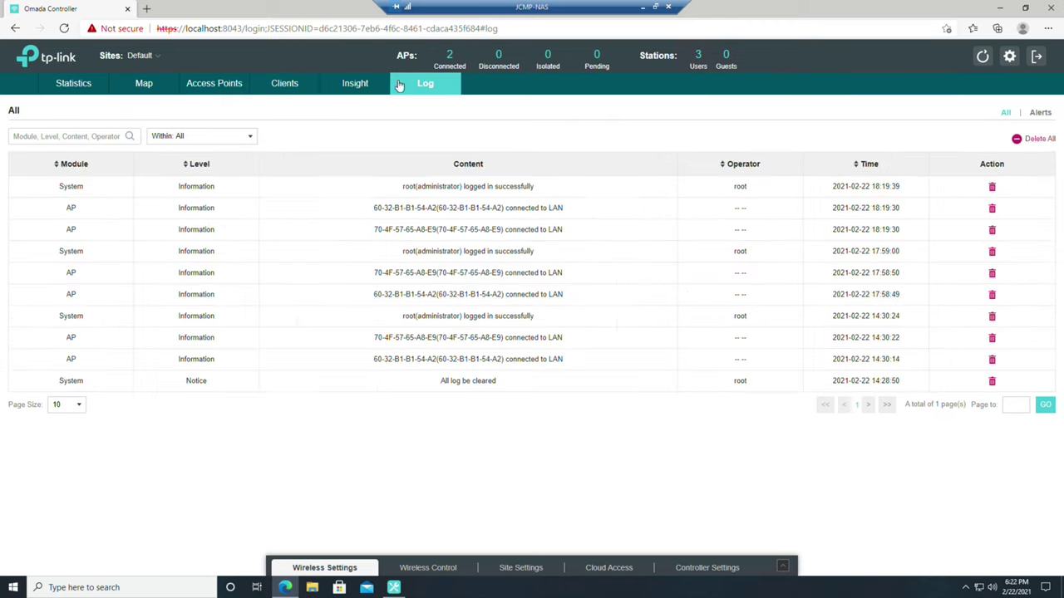
pyautogui.click(279, 88)
pyautogui.click(235, 88)
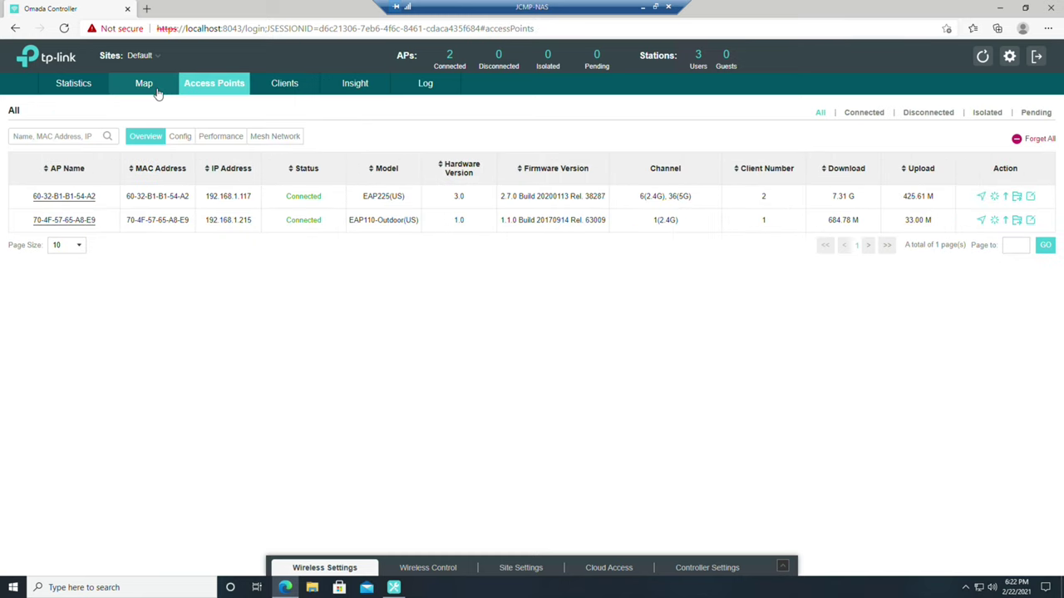
pyautogui.click(129, 93)
pyautogui.click(97, 89)
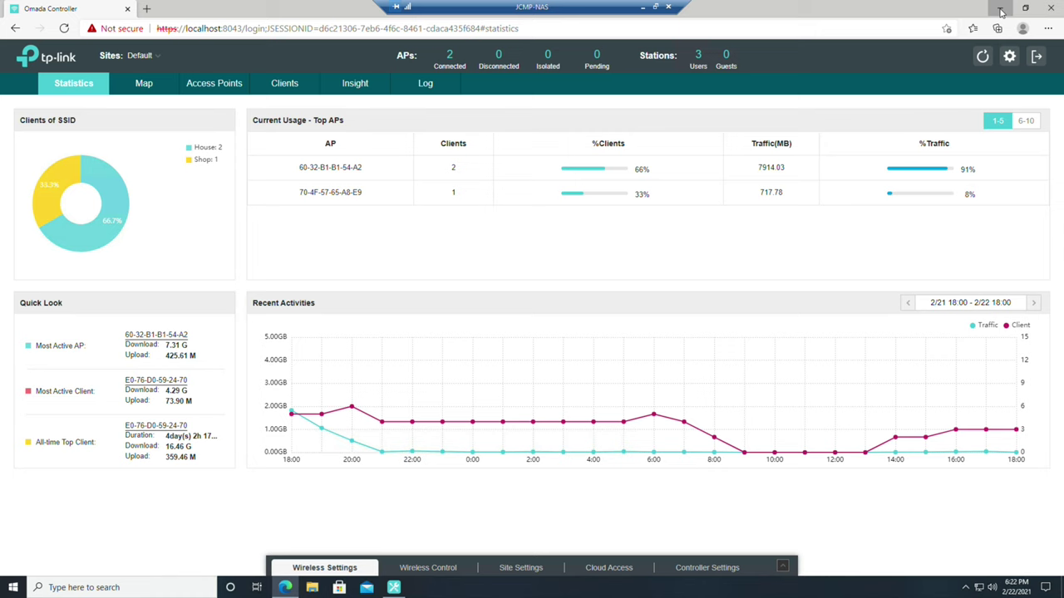
pyautogui.click(1001, 12)
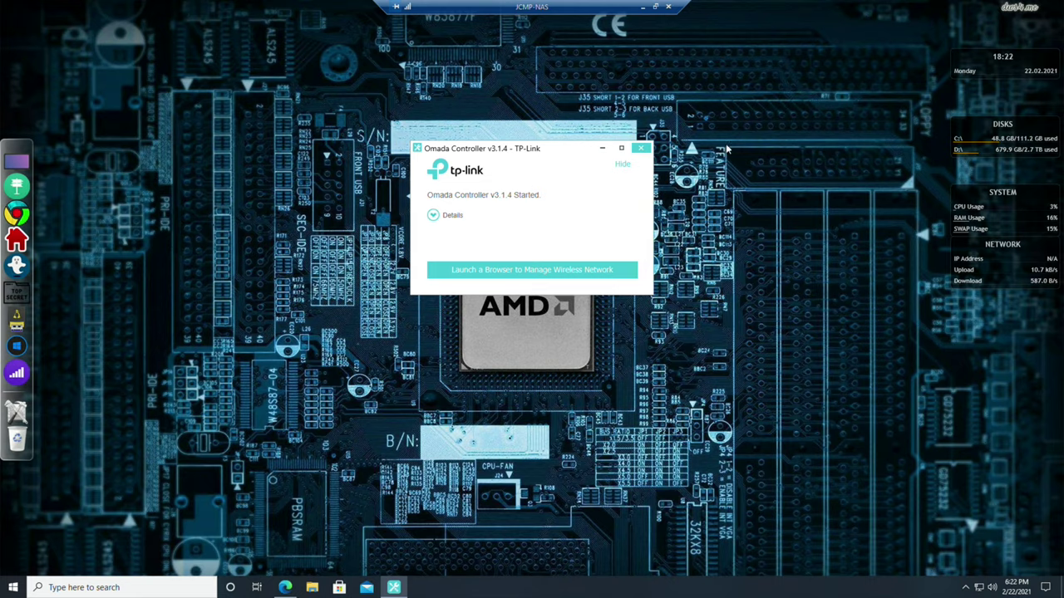
# Hide the Omada Controller v3.1.4 launcher window
pyautogui.click(606, 151)
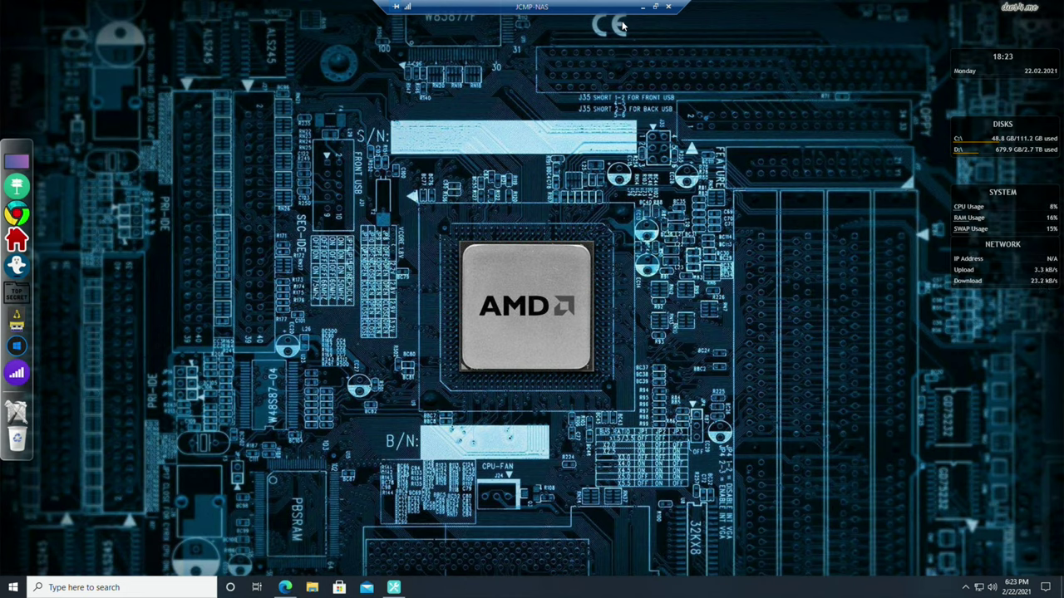
pyautogui.click(667, 8)
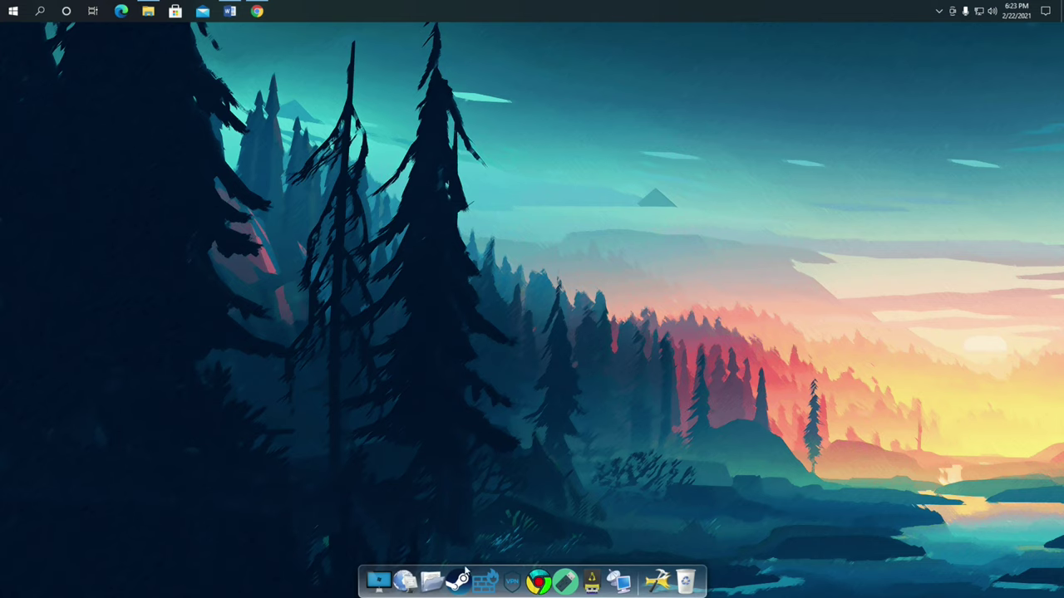
pyautogui.click(404, 574)
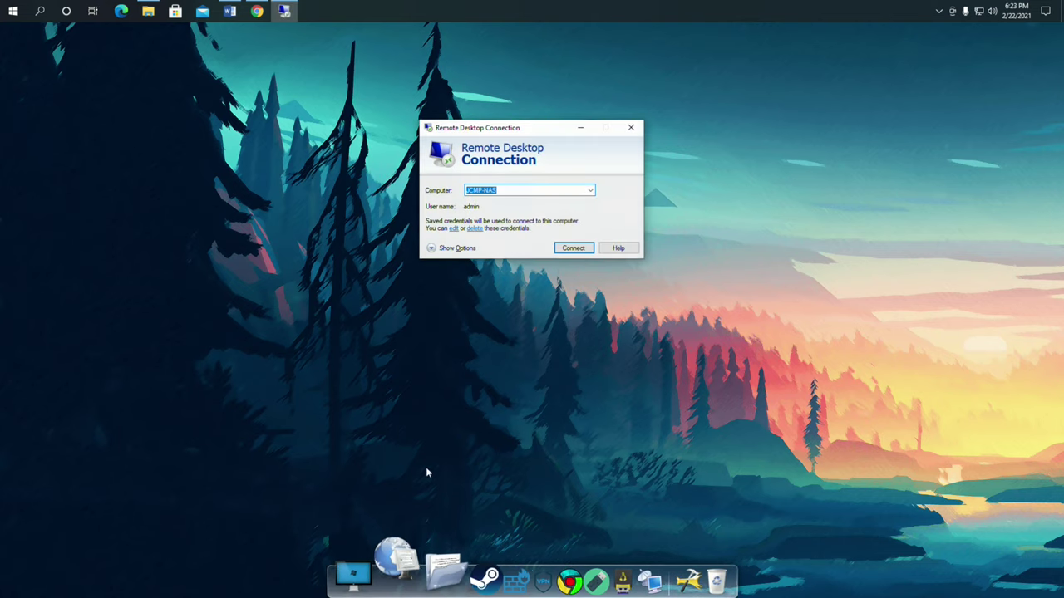
pyautogui.click(590, 190)
pyautogui.click(565, 212)
pyautogui.click(573, 248)
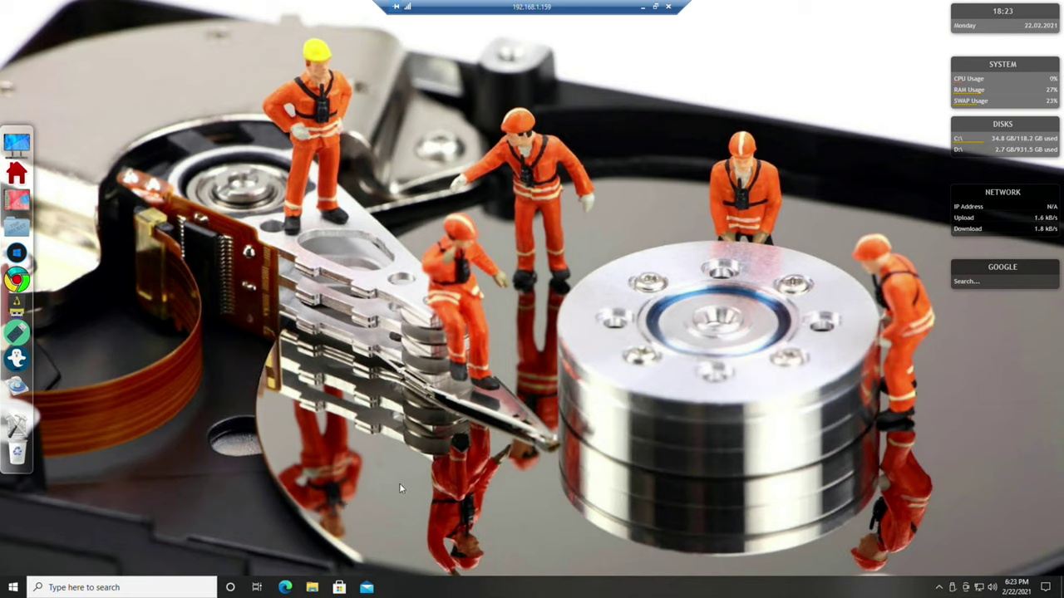
pyautogui.click(669, 8)
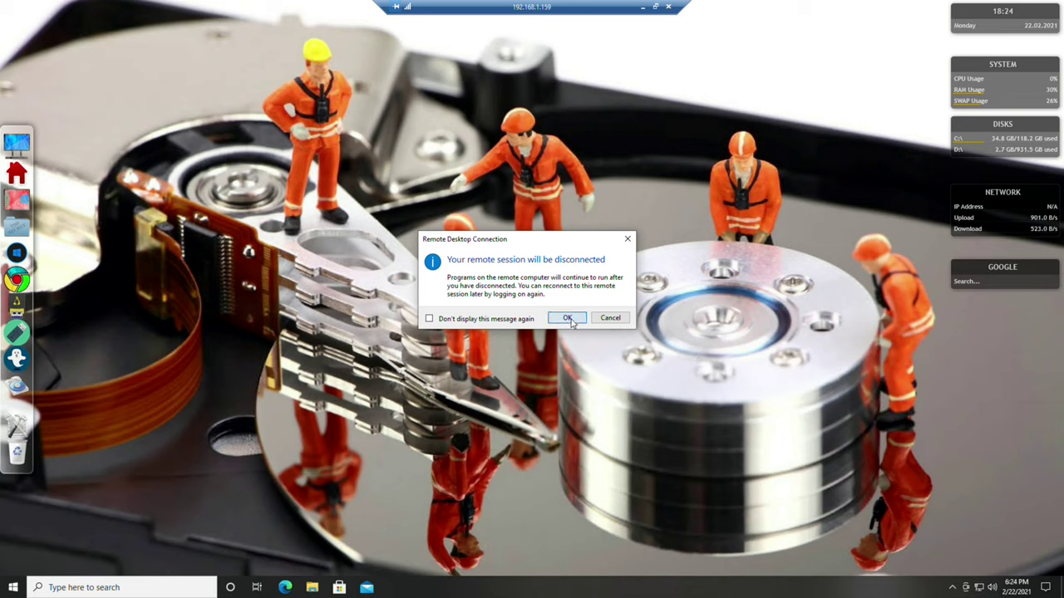
pyautogui.click(568, 319)
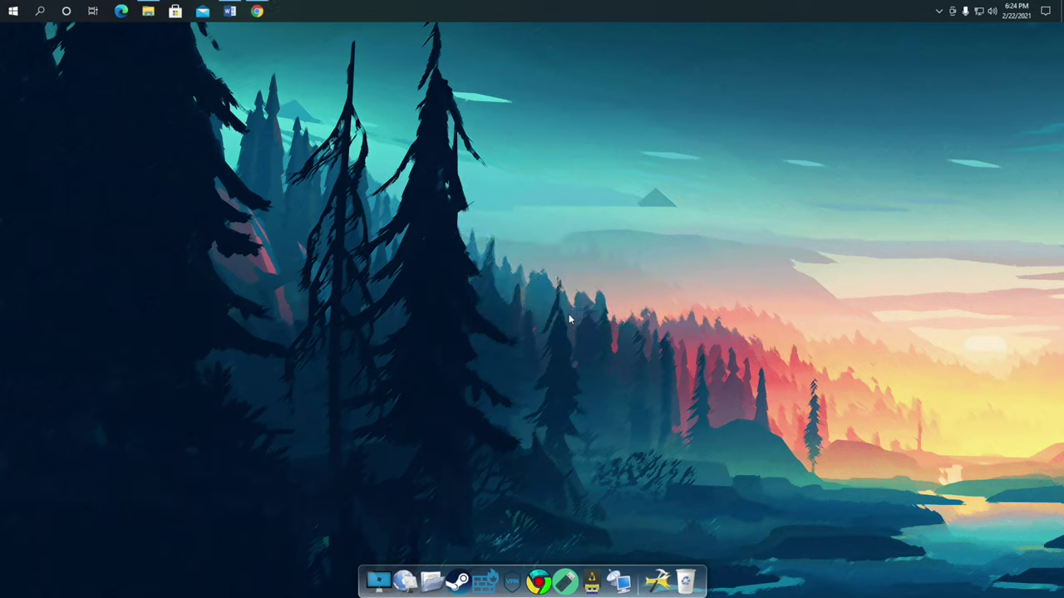